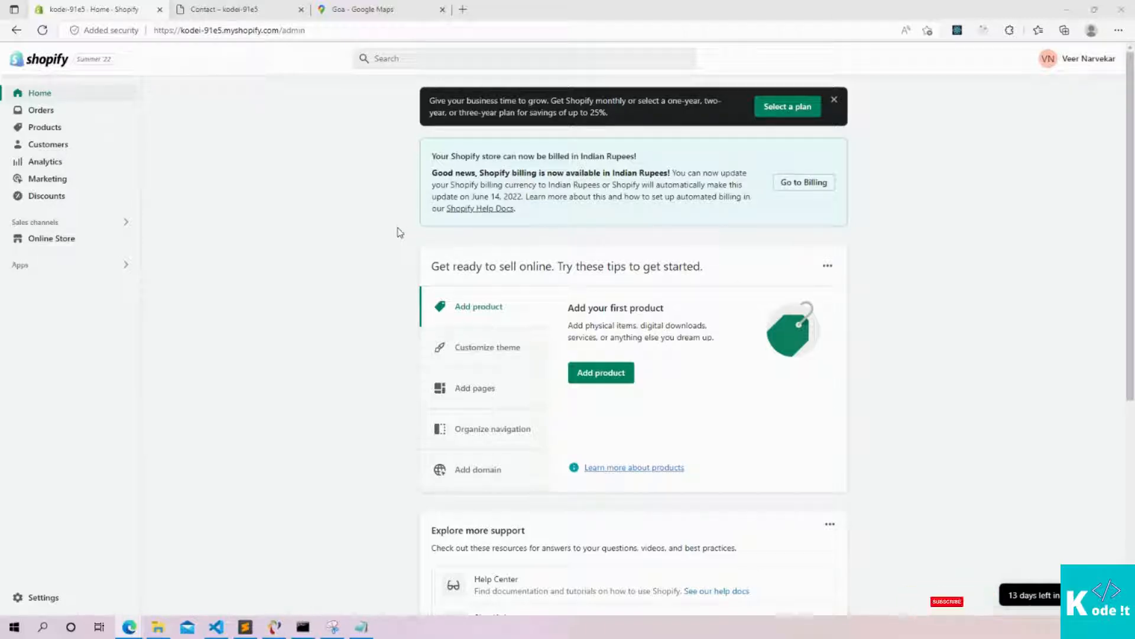
Open the Contact page from Online Store > Pages for editing
left_click(34, 239)
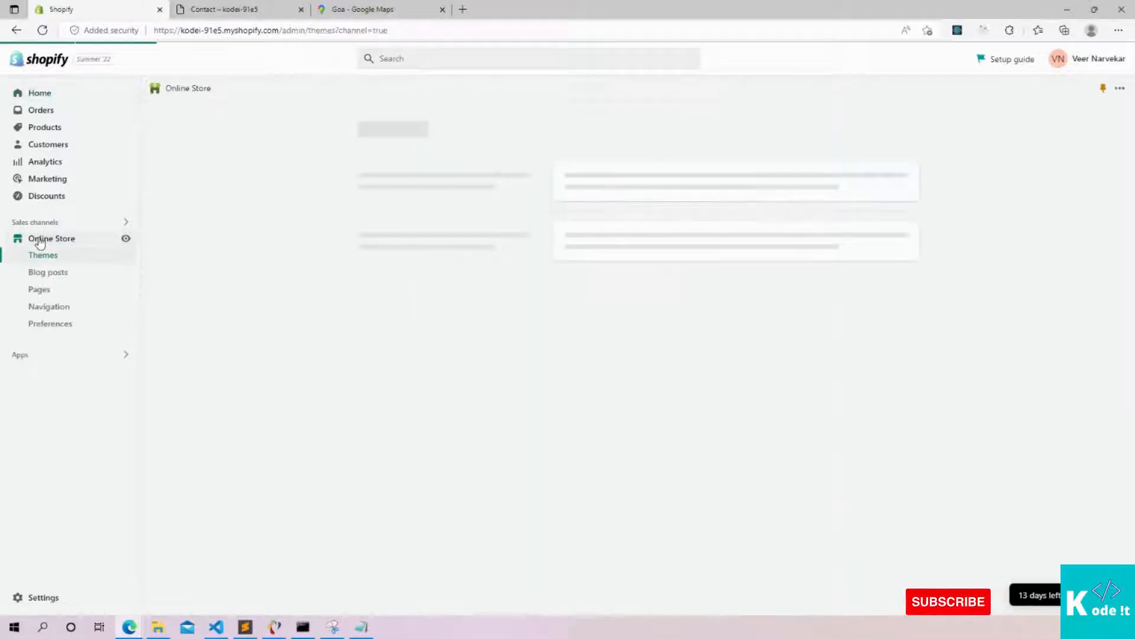
left_click(55, 294)
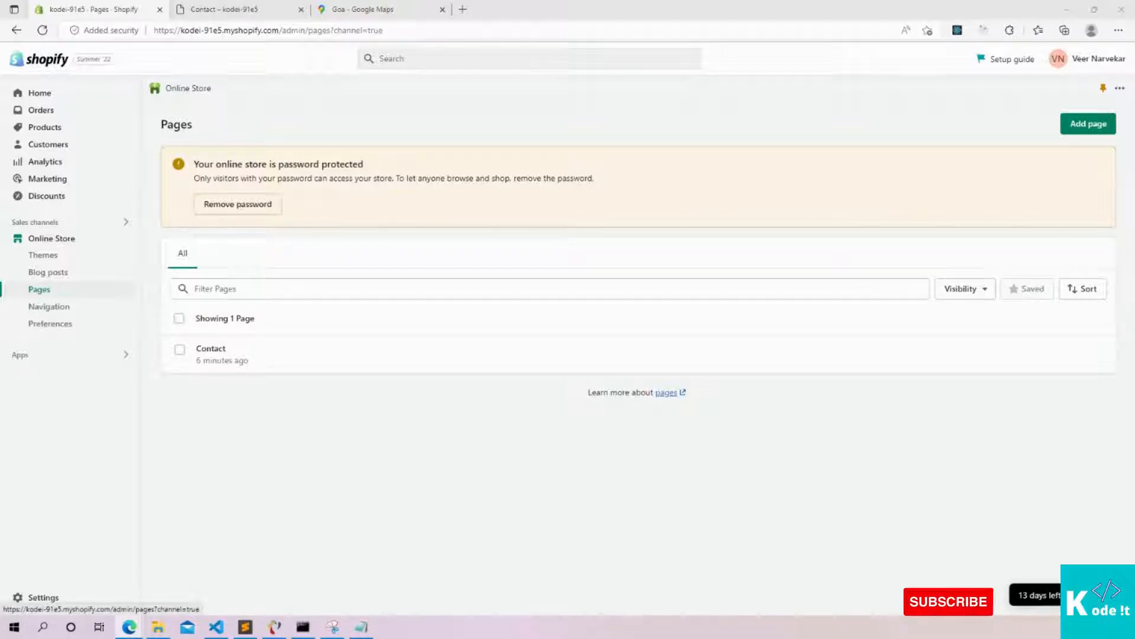
left_click(221, 367)
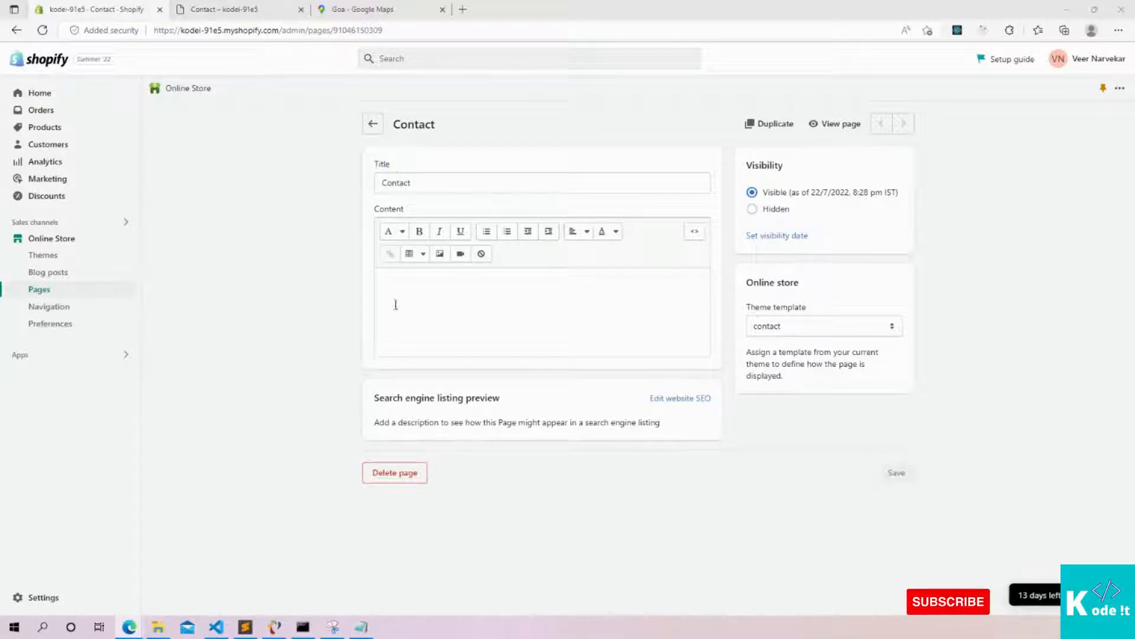
left_click(423, 175)
double_click(403, 182)
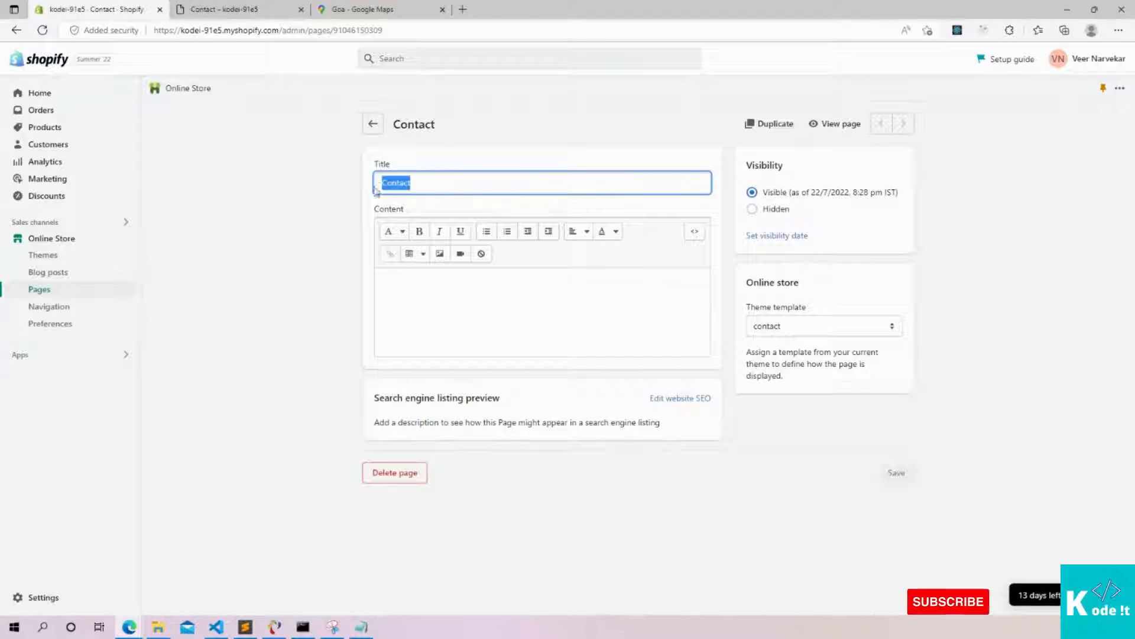
key("alt+Tab")
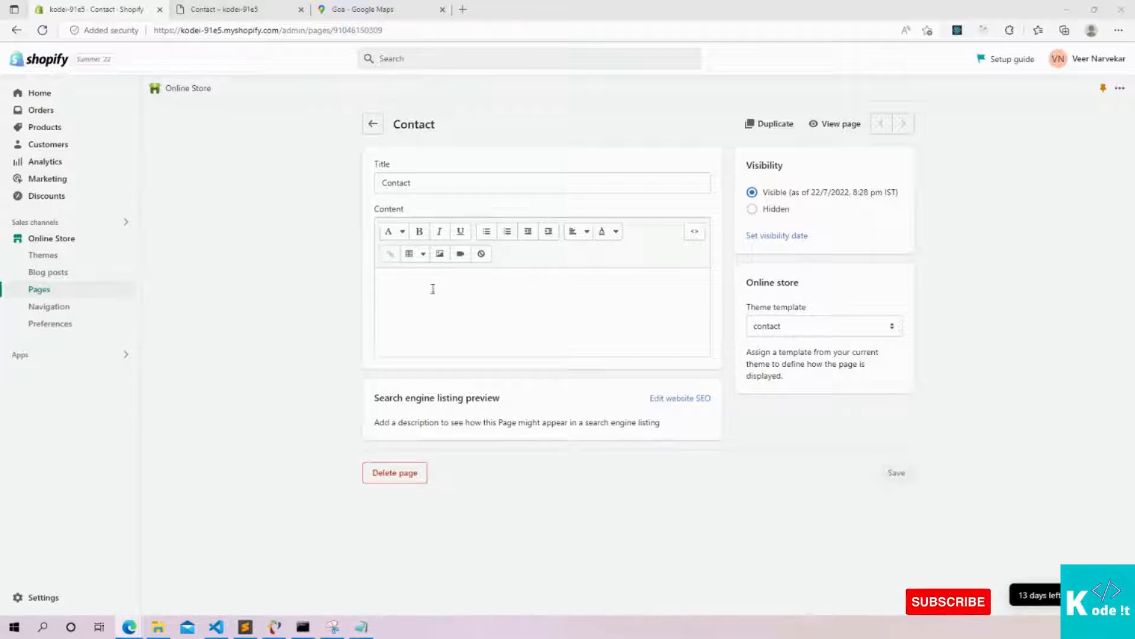
left_click(440, 311)
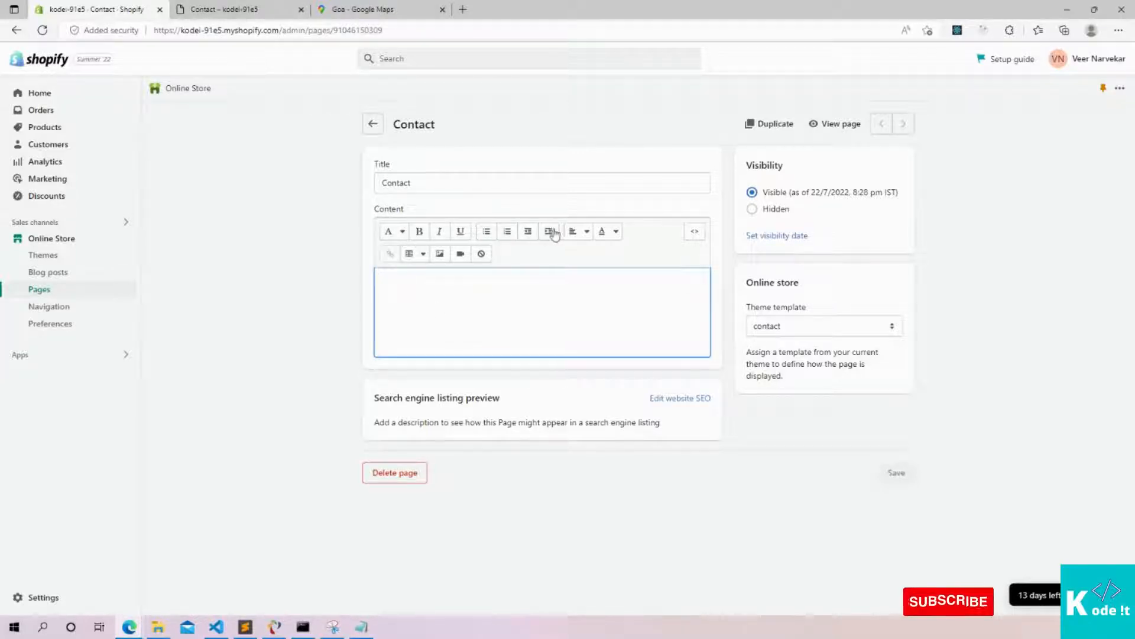
left_click(402, 231)
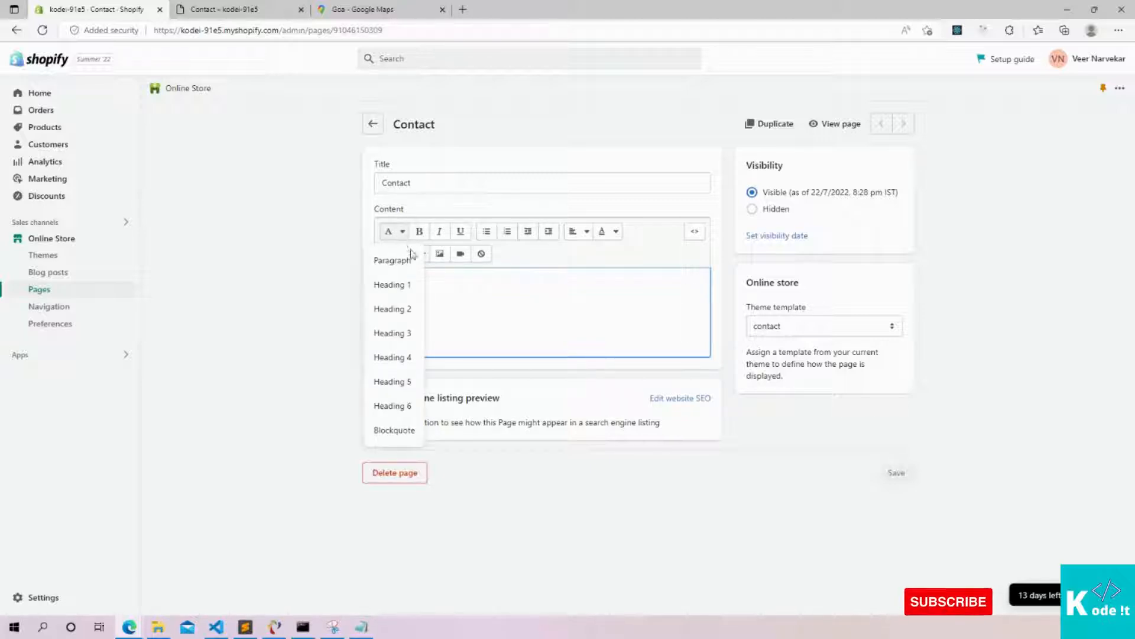
left_click(468, 290)
left_click(402, 235)
left_click(474, 294)
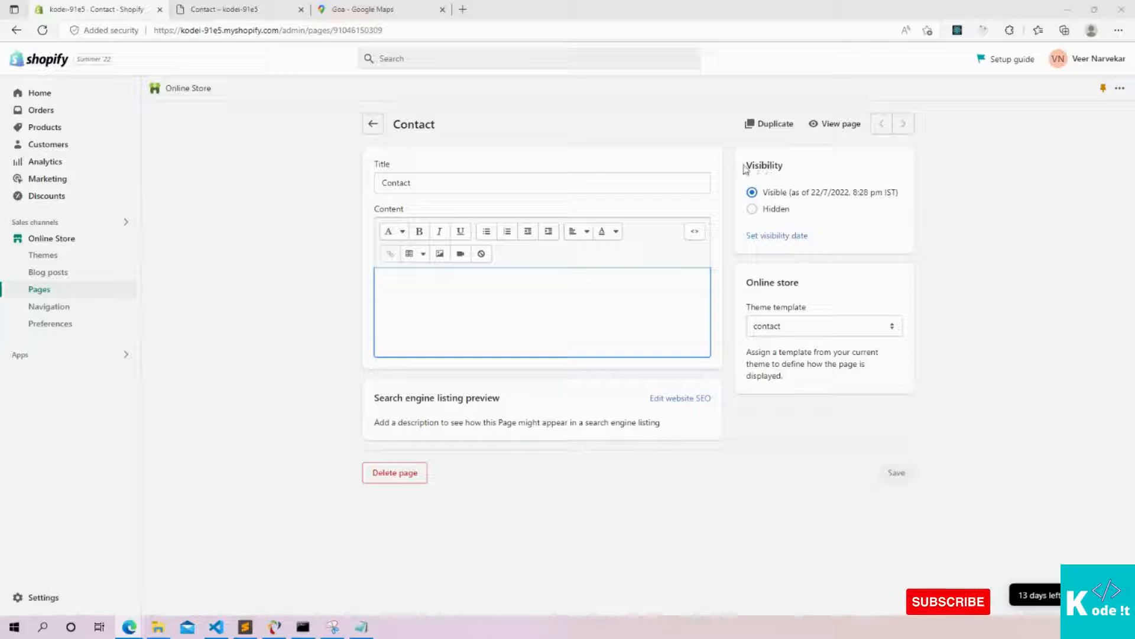
left_click_drag(746, 167, 793, 158)
left_click(799, 158)
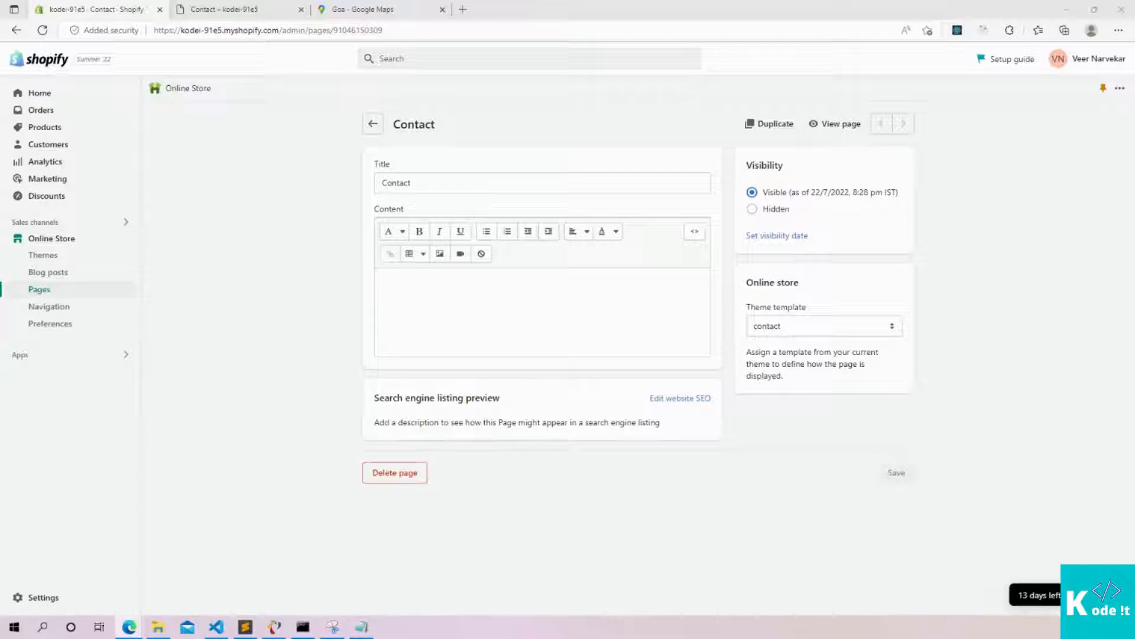
left_click(793, 327)
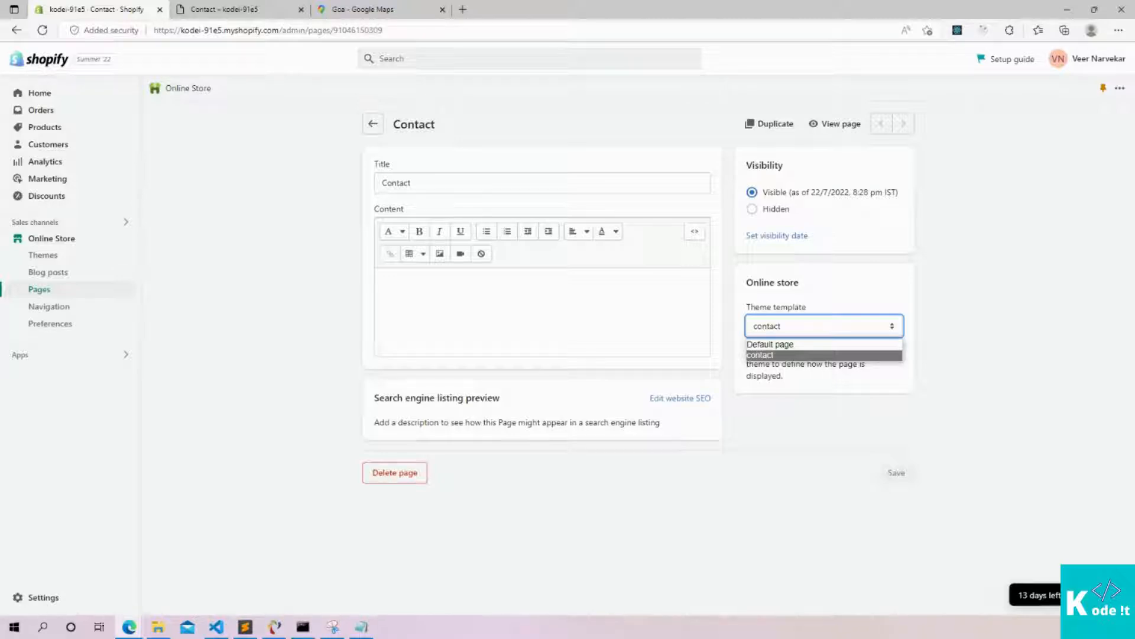
left_click(784, 327)
left_click(797, 324)
left_click(942, 278)
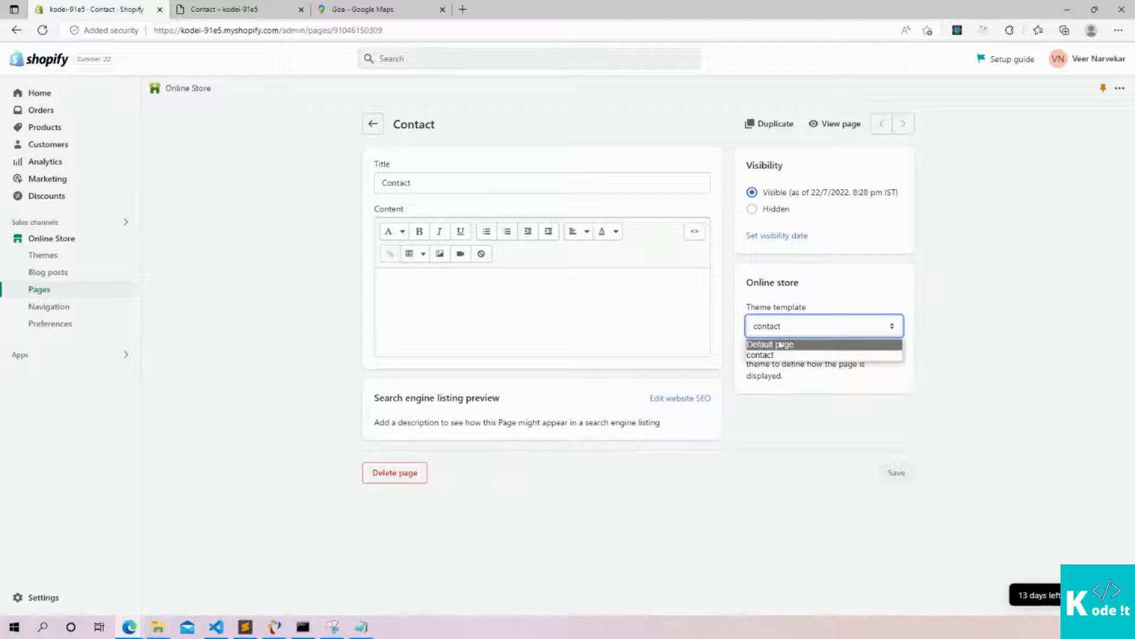
left_click(986, 265)
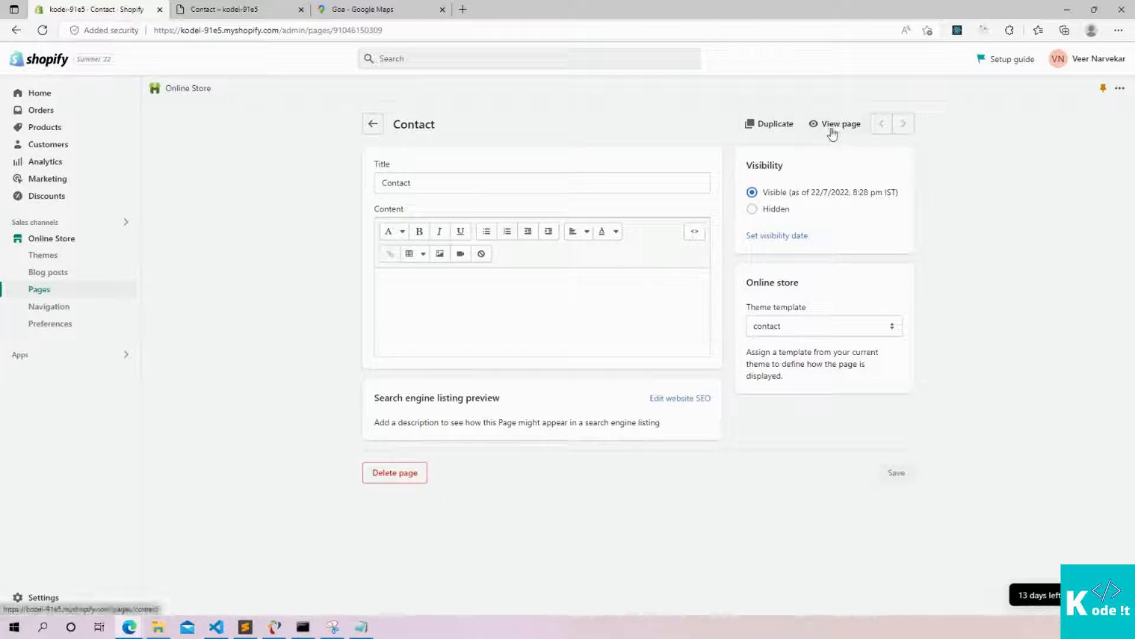
left_click(222, 10)
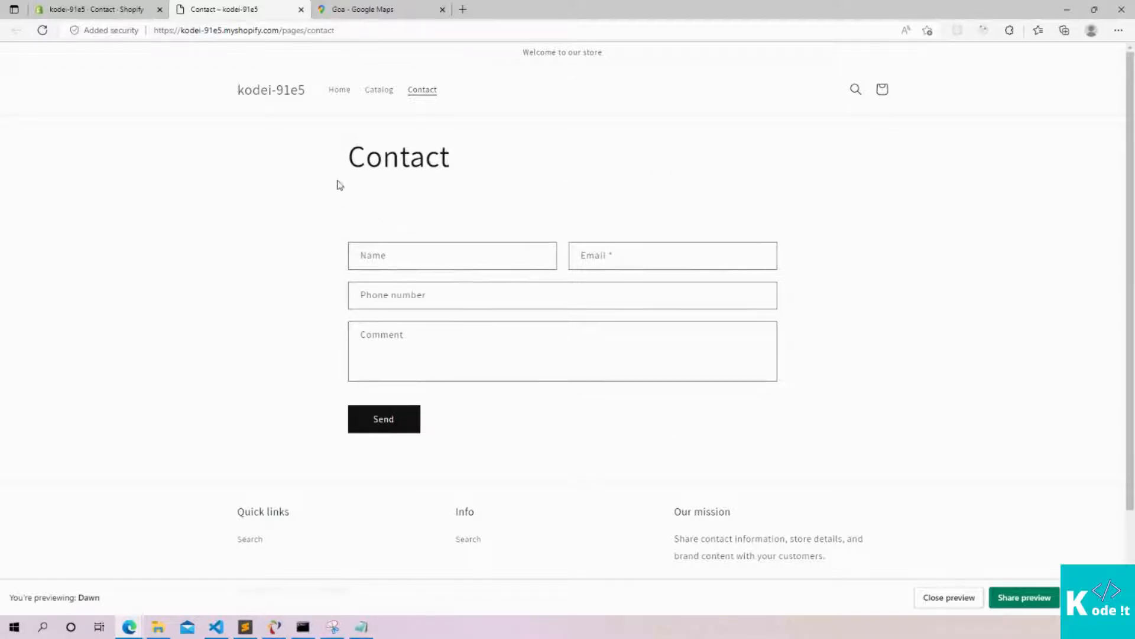
left_click_drag(340, 162, 499, 155)
left_click(415, 218)
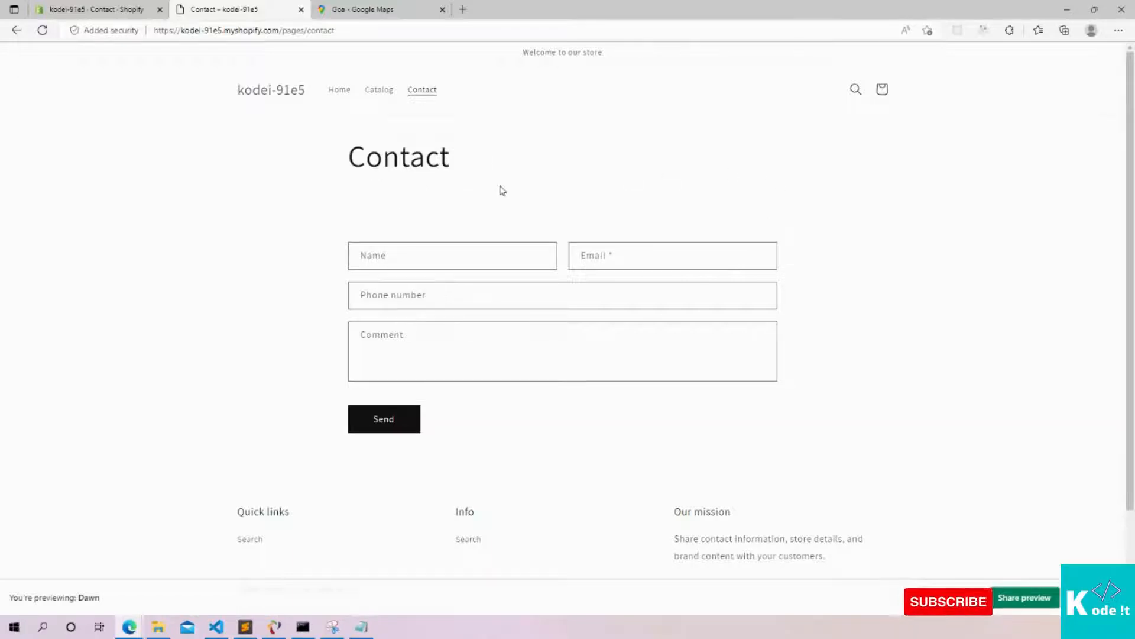
left_click(109, 4)
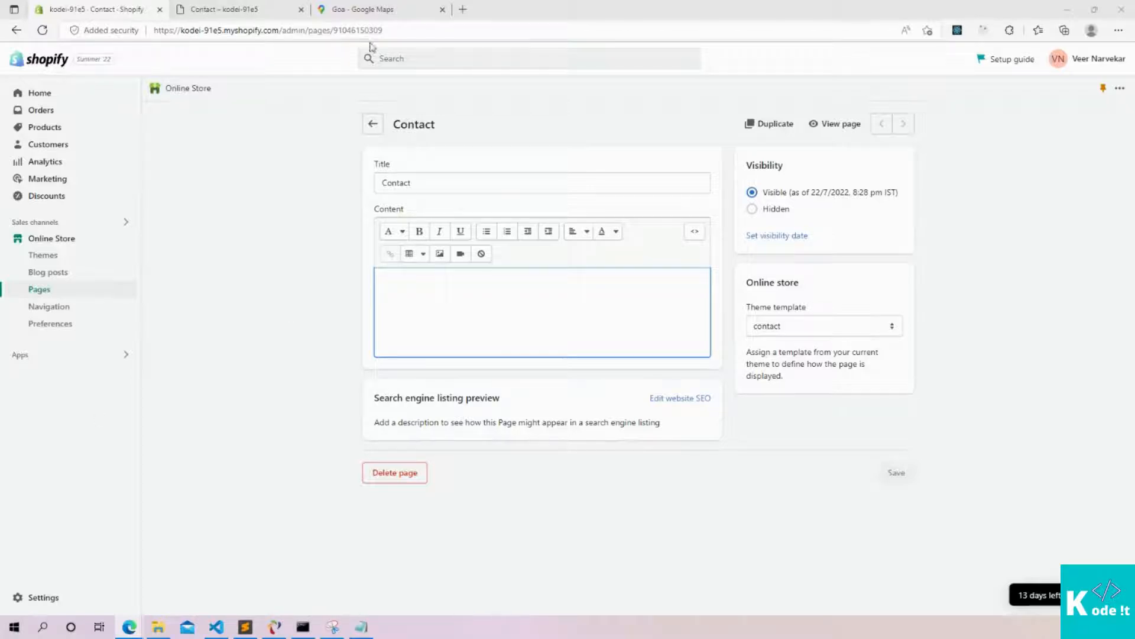
left_click(372, 8)
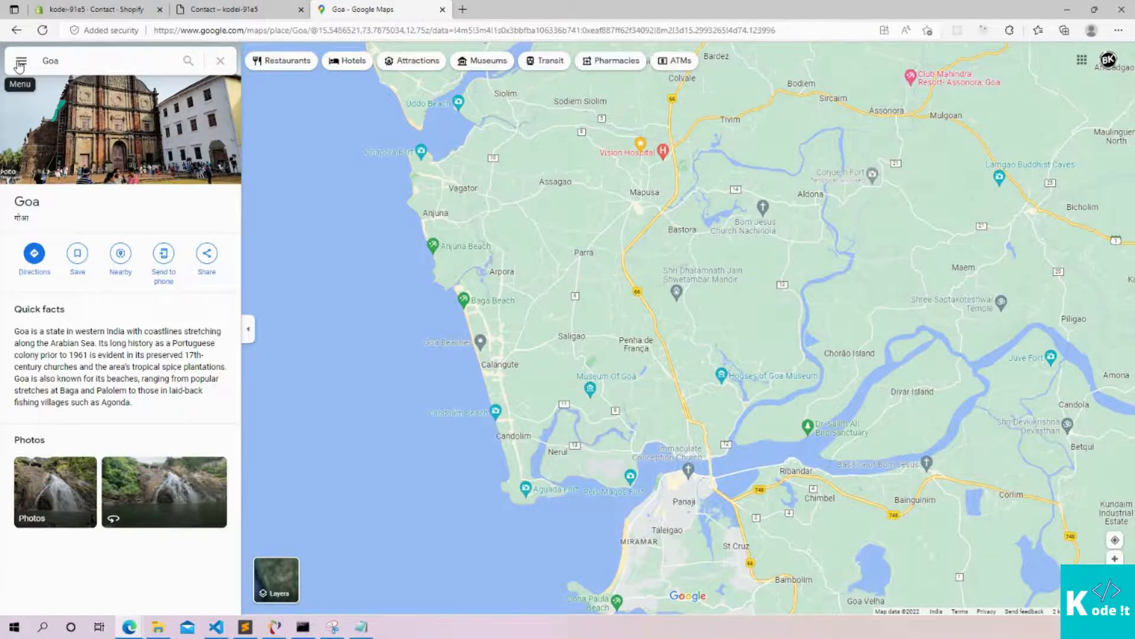
Copy the Goa map's embed HTML from Google Maps' share options and return to Shopify
left_click(20, 63)
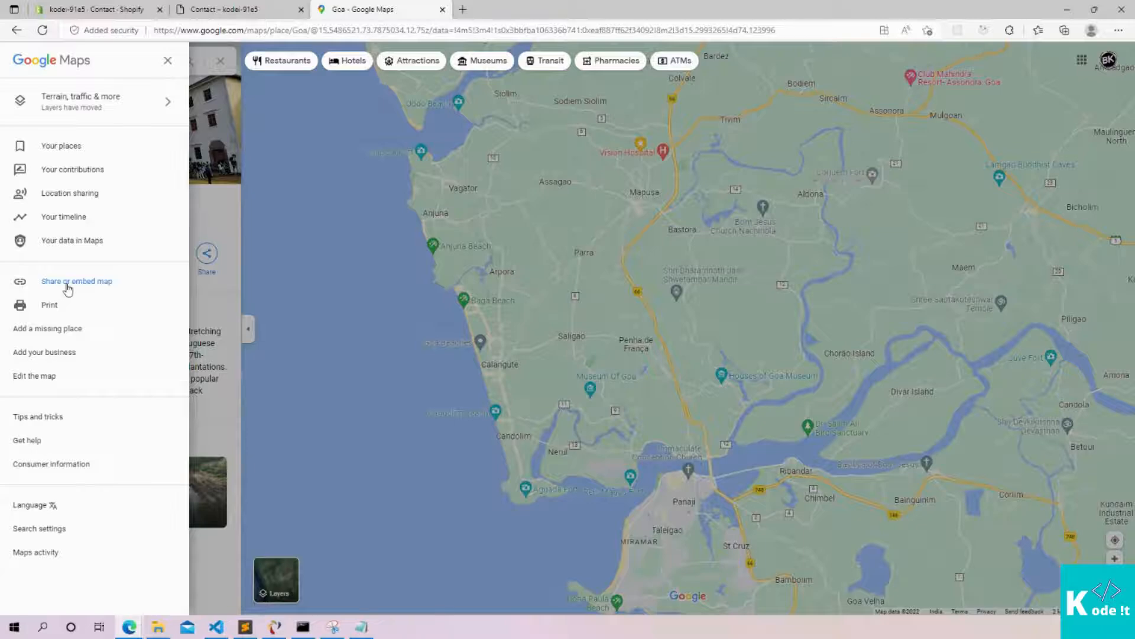
left_click(68, 282)
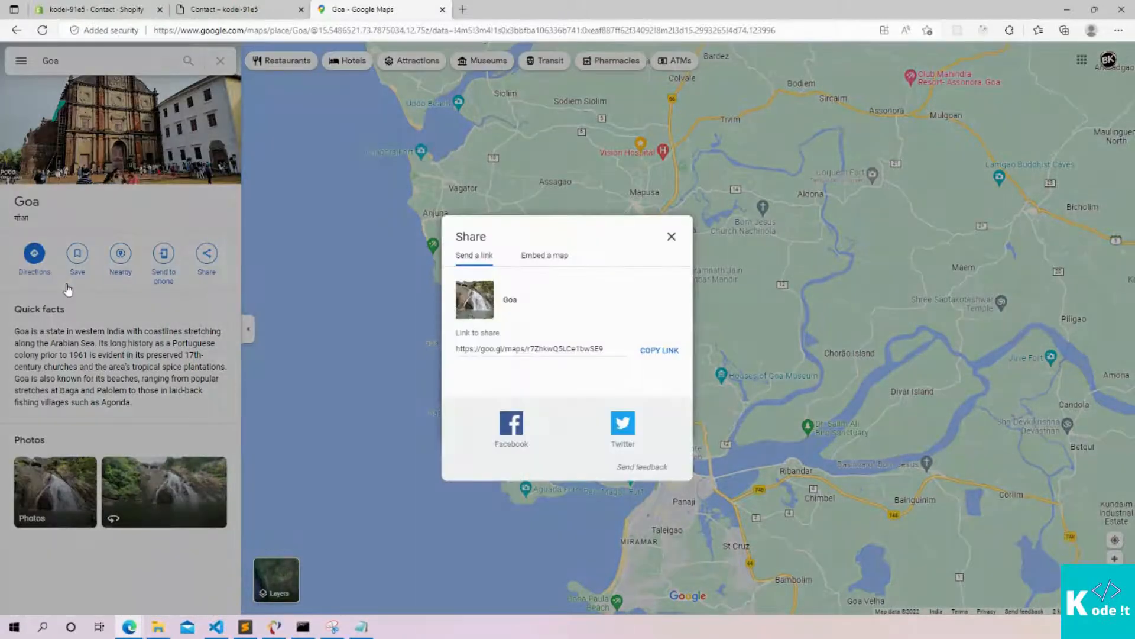
left_click(533, 262)
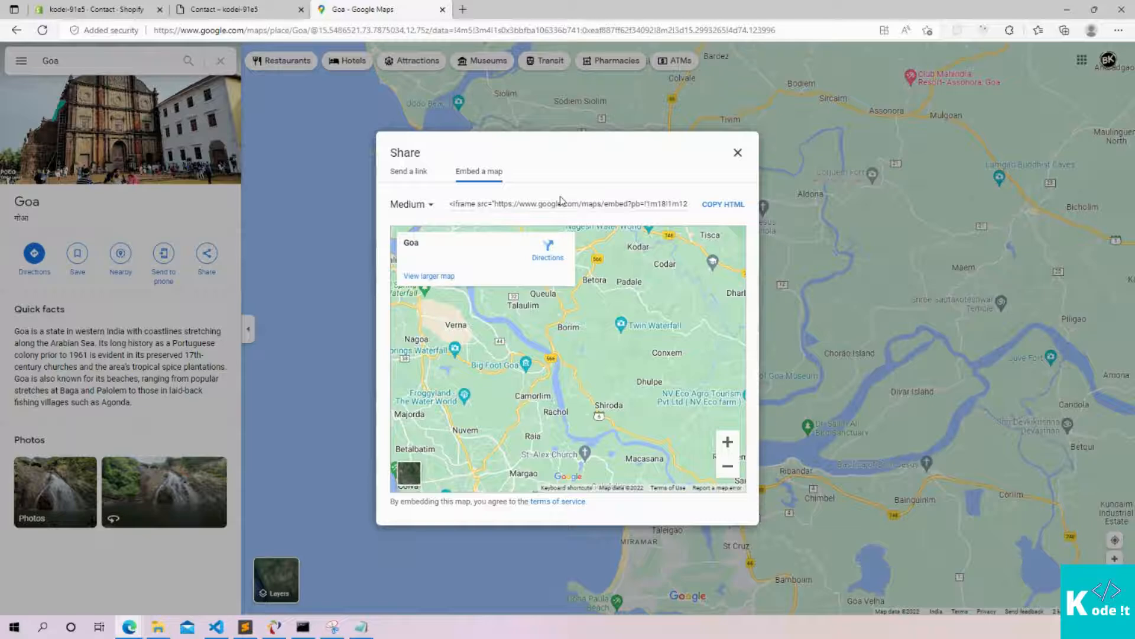
left_click(723, 206)
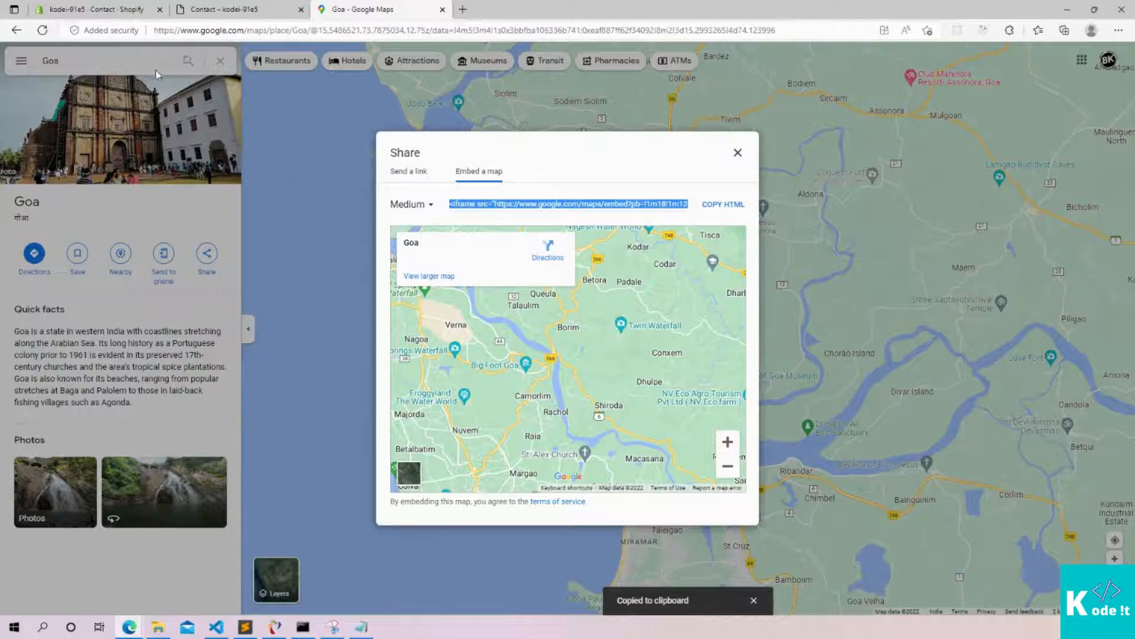
left_click(81, 8)
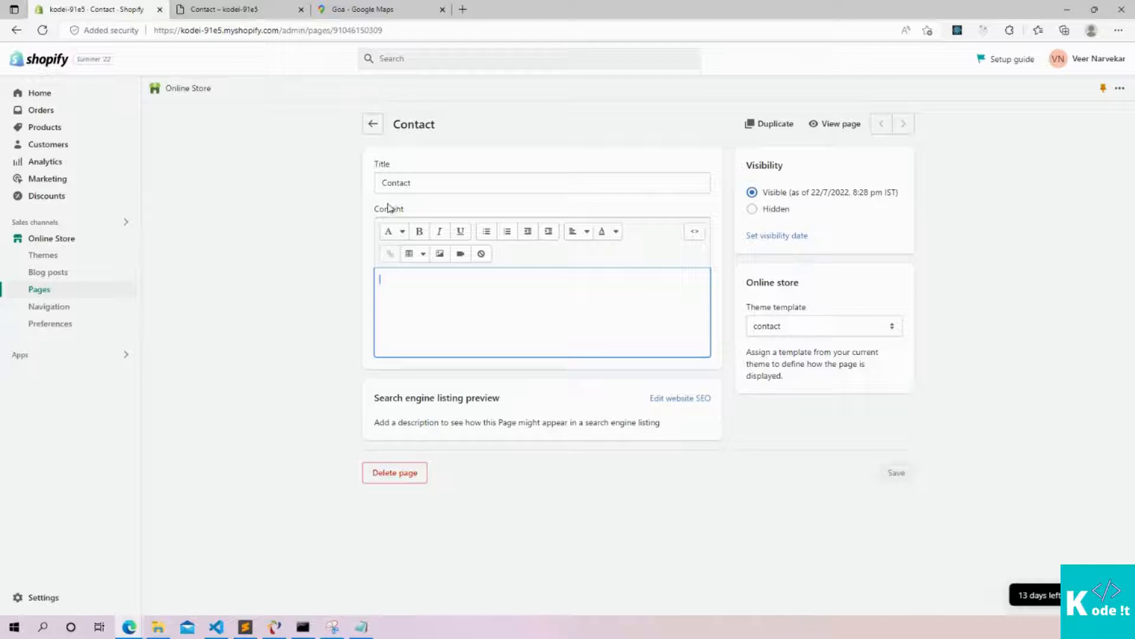
Paste the Goa map embed code into the Contact content, save, and reload the storefront
key("ctrl+v")
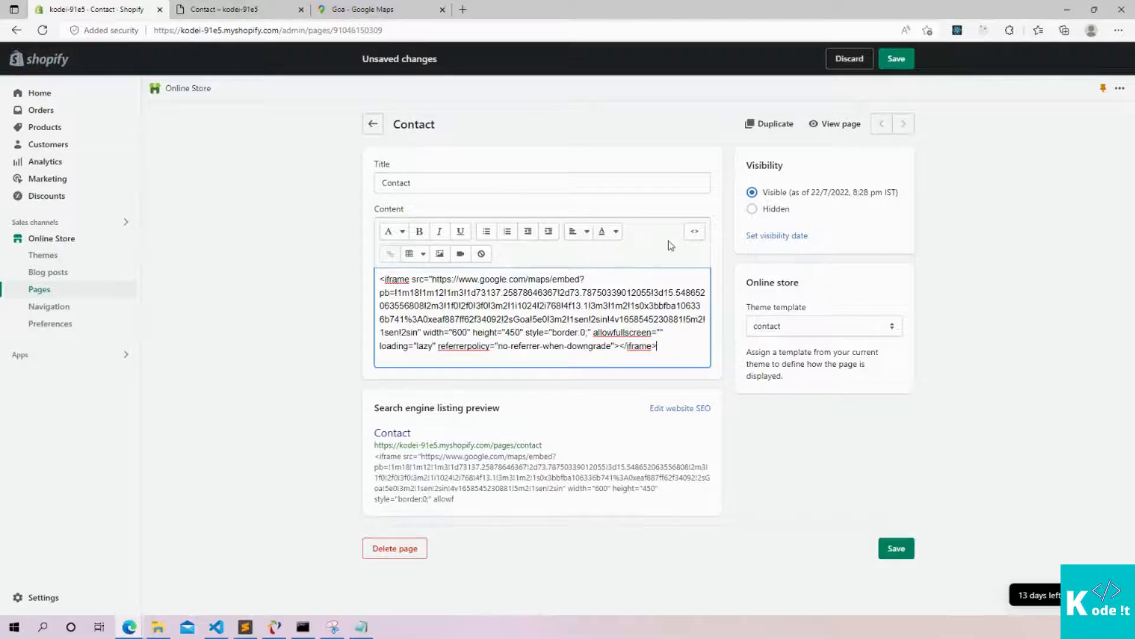
left_click(767, 449)
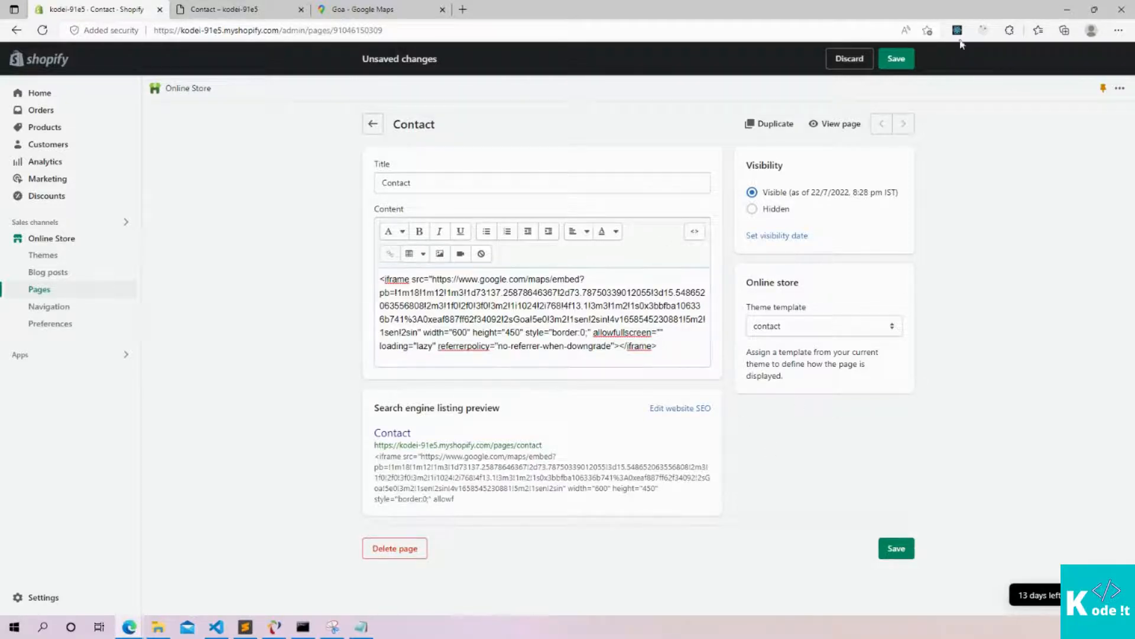
left_click(907, 63)
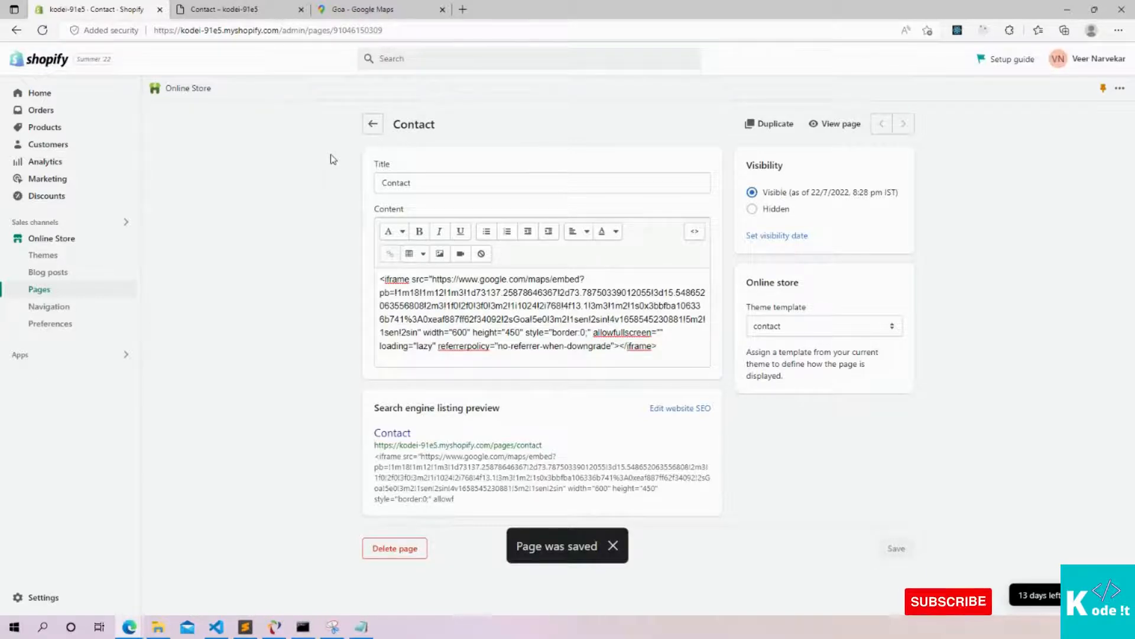
left_click(234, 11)
left_click(44, 31)
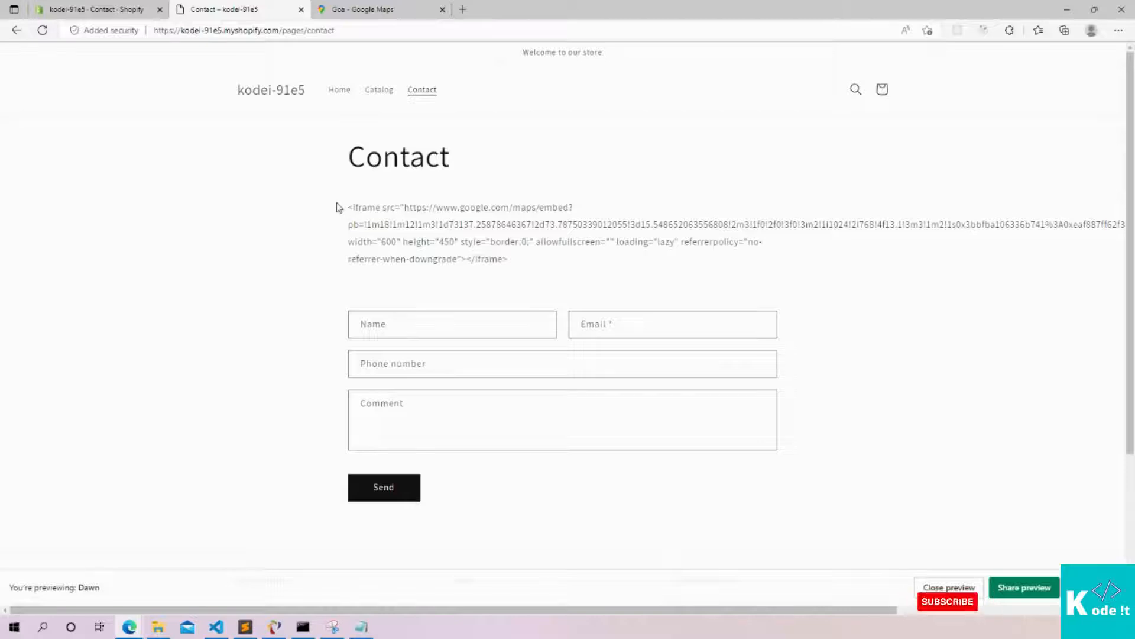
Select the raw iframe code shown on the storefront Contact page, then return to the admin editor
left_click_drag(348, 207, 521, 261)
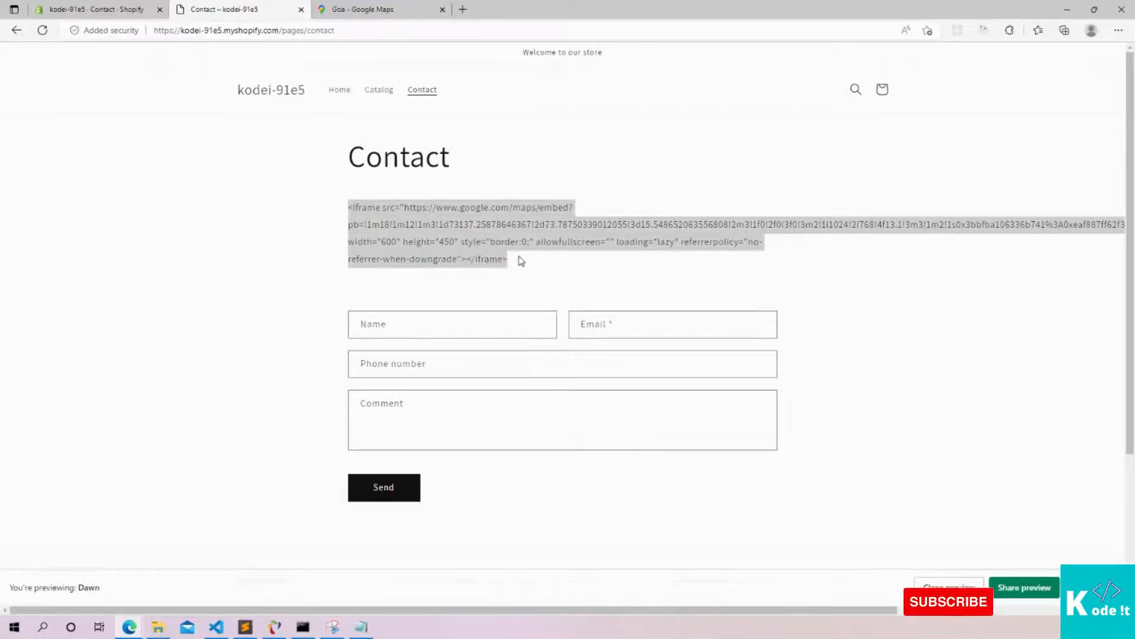
left_click(251, 170)
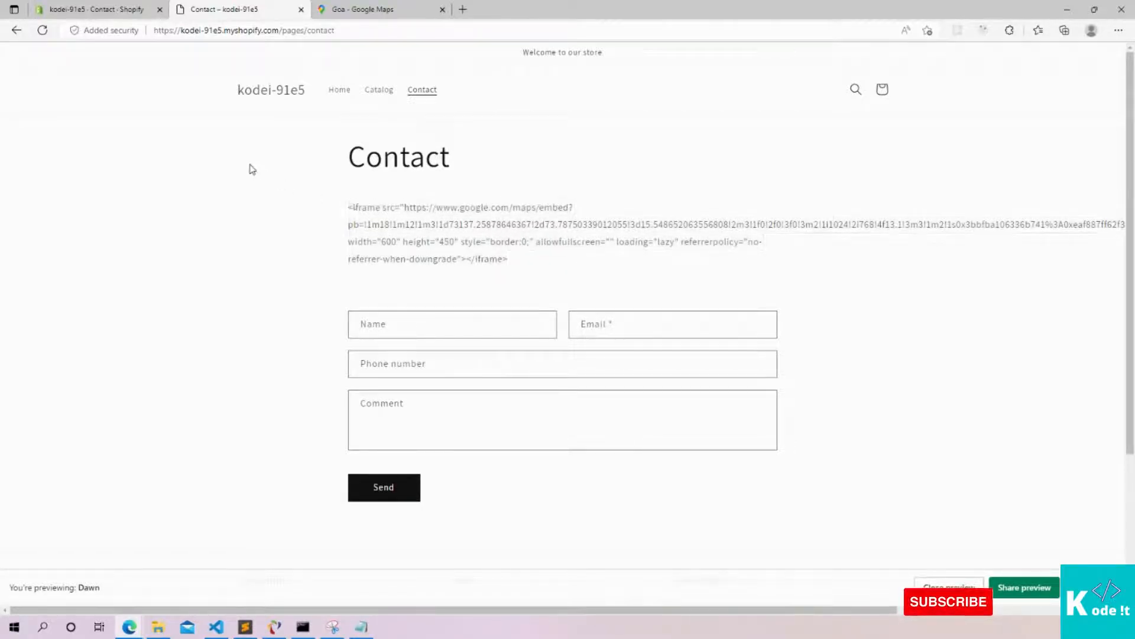
left_click_drag(344, 207, 512, 269)
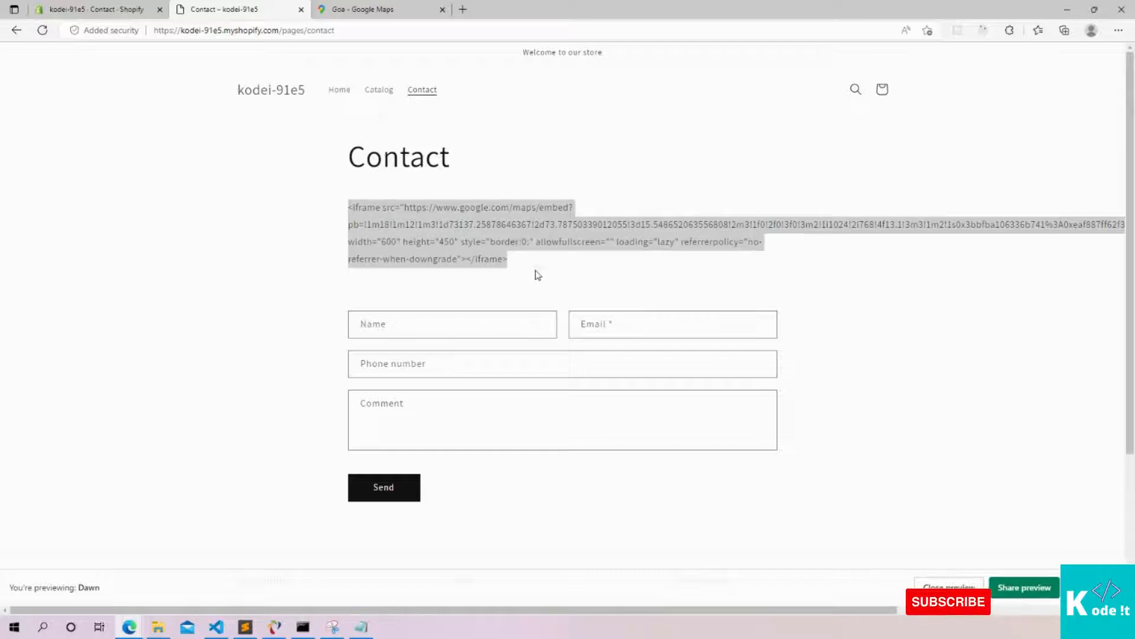
left_click(529, 275)
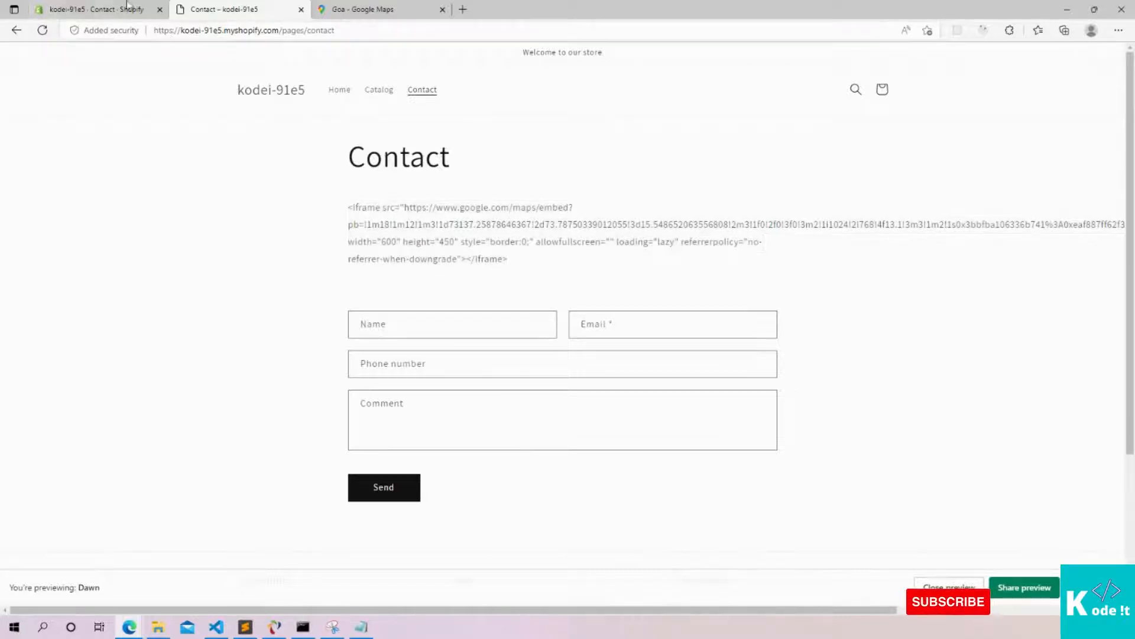
left_click(67, 7)
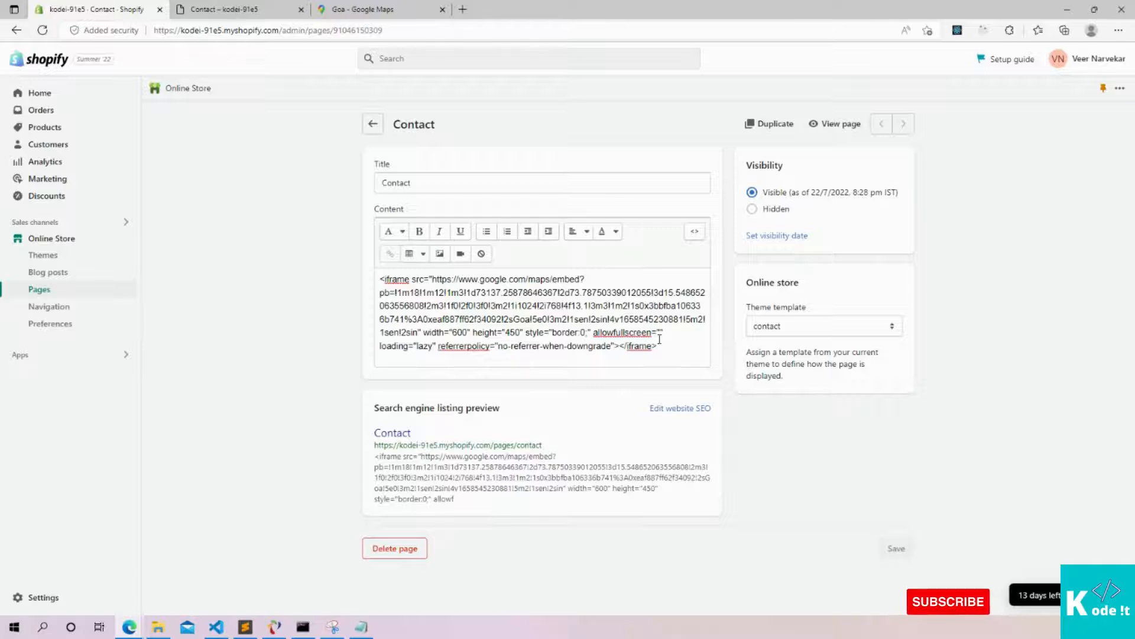
Replace the plain-text iframe with the embed code pasted in HTML view, then save the Contact page
left_click_drag(670, 351, 369, 259)
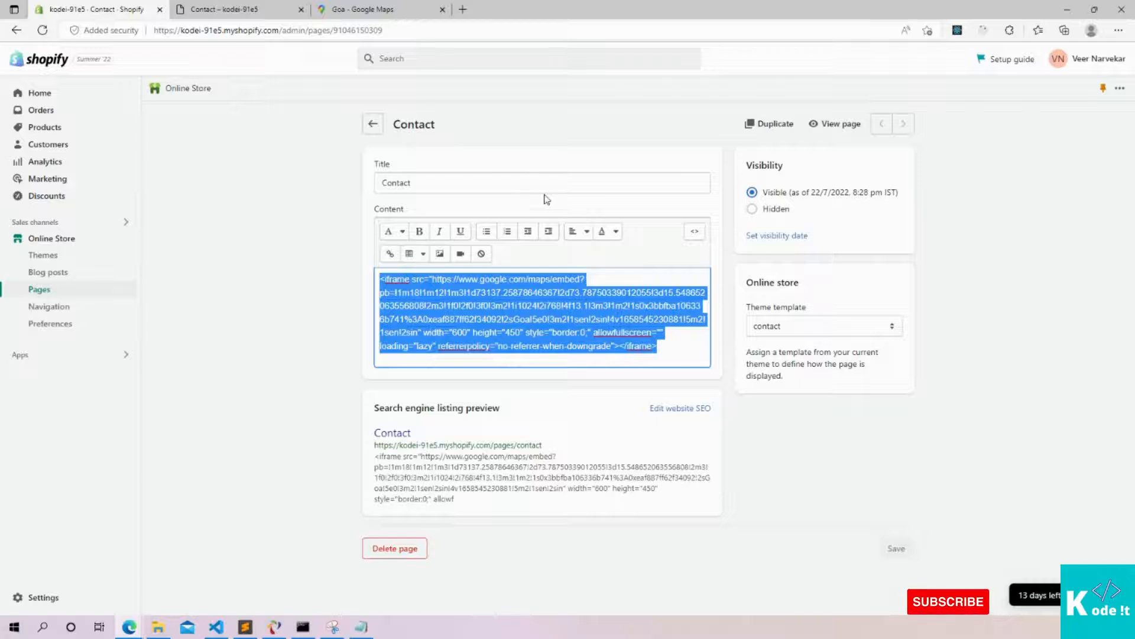
key("BackSpace")
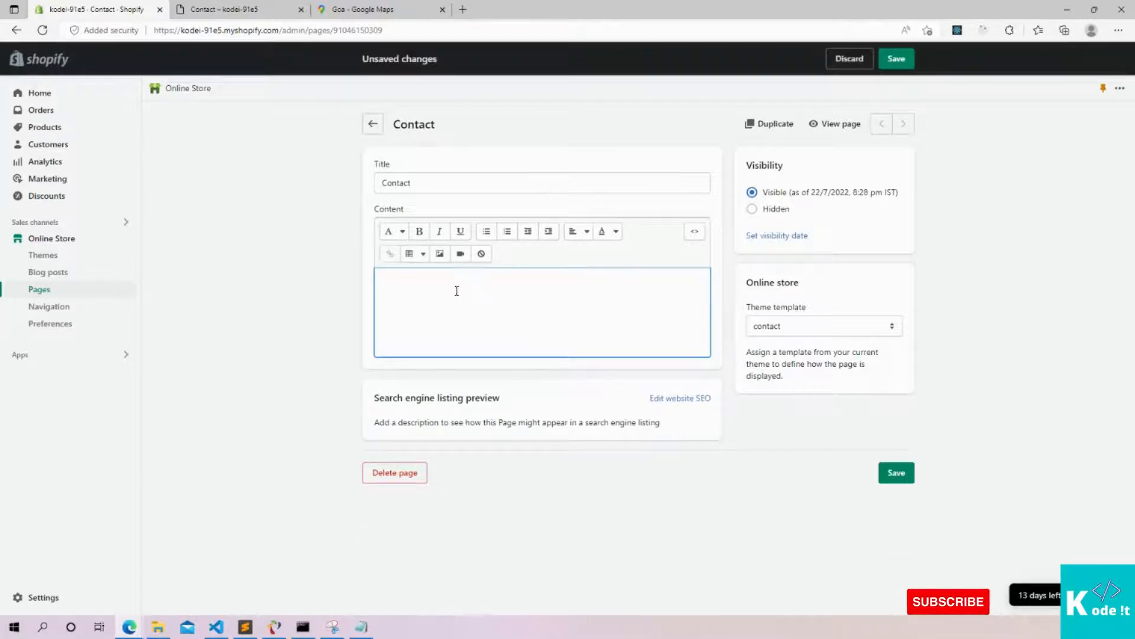
left_click(694, 232)
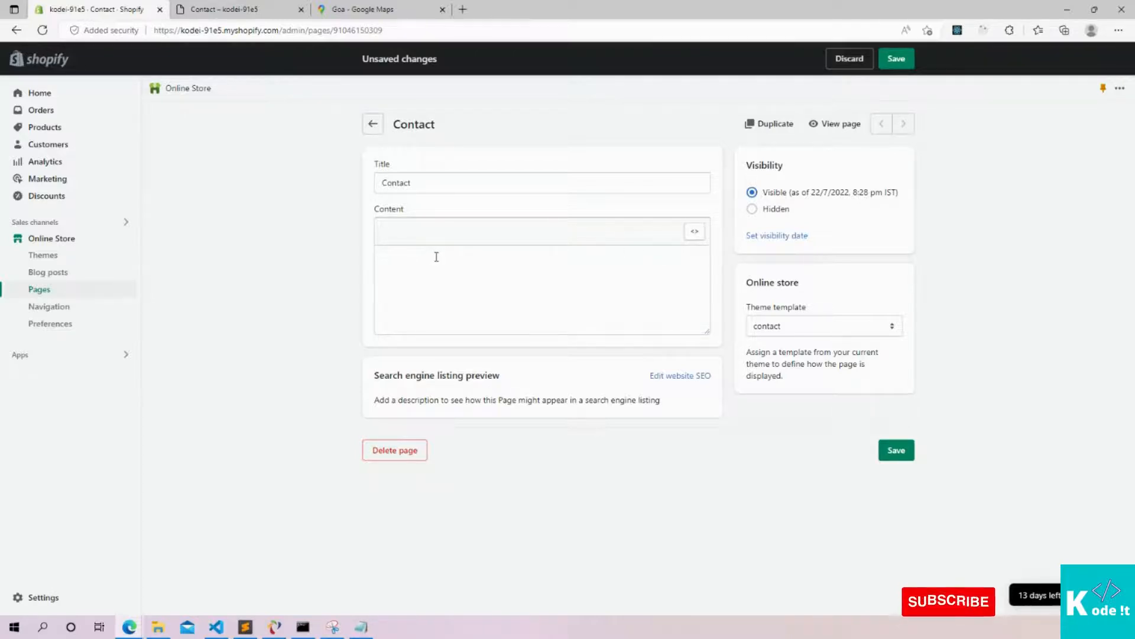
key("ctrl+v")
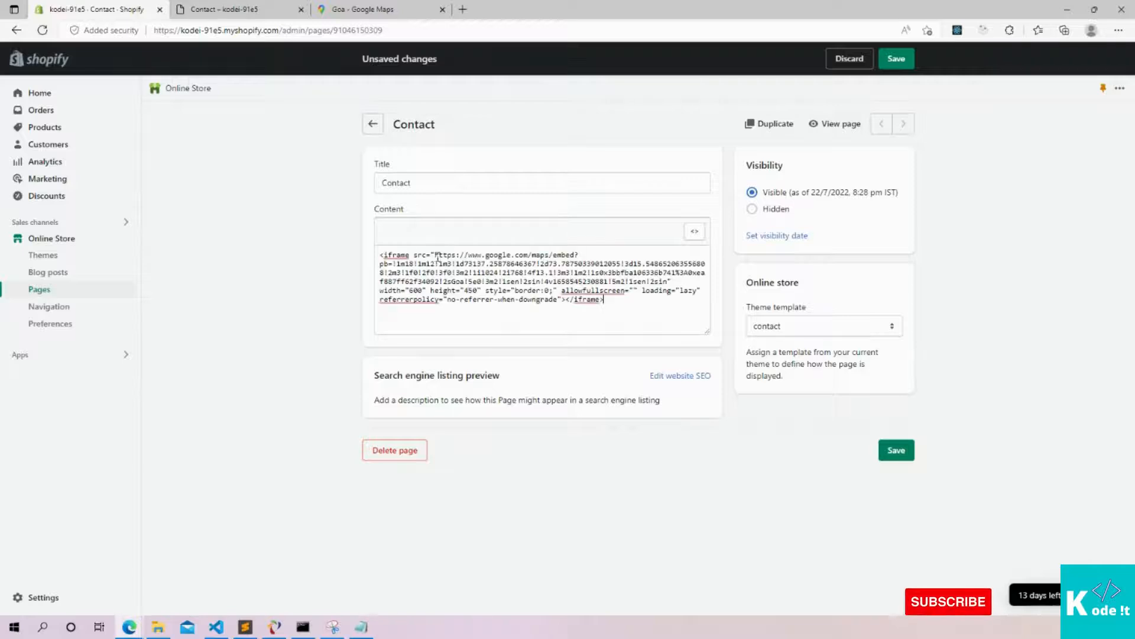
left_click(694, 234)
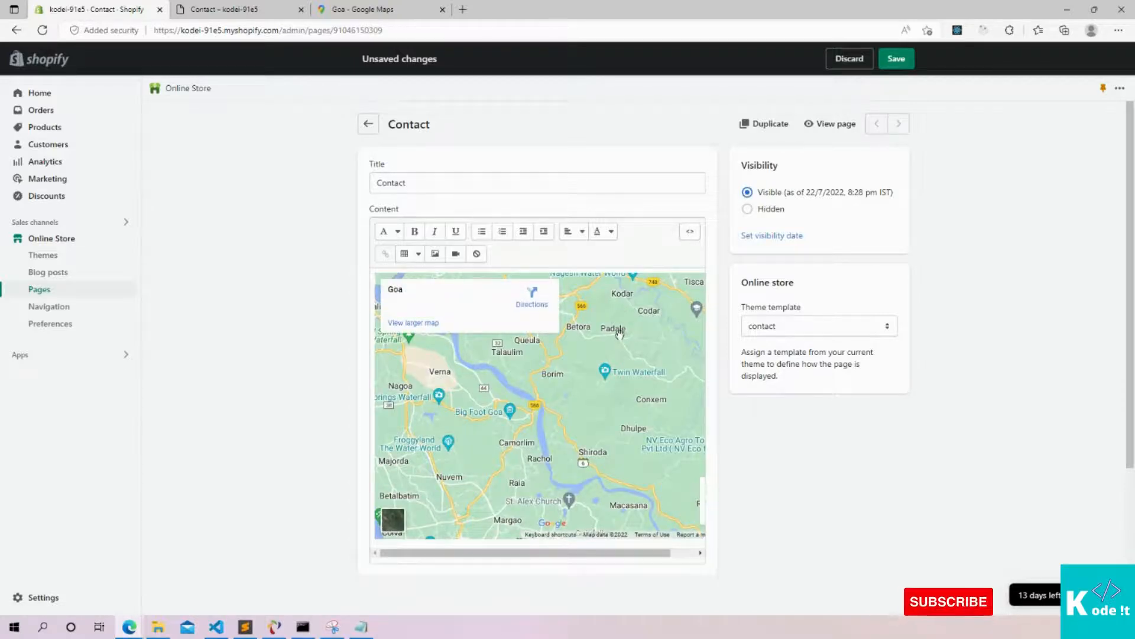
scroll(614, 325, "down", 3)
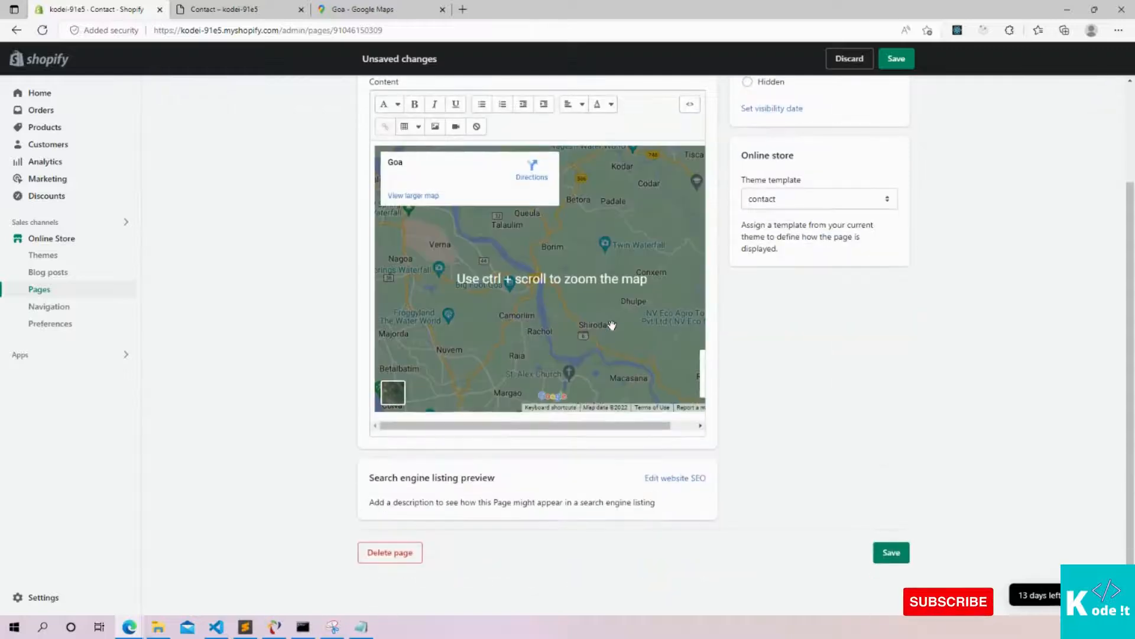
scroll(612, 324, "up", 3)
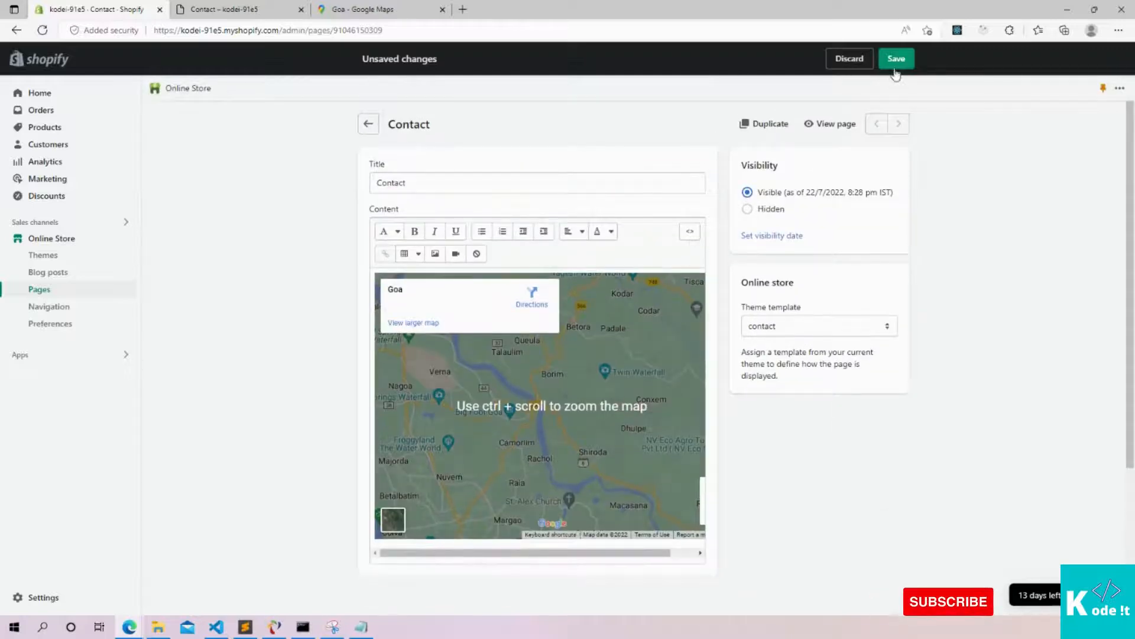
left_click(897, 59)
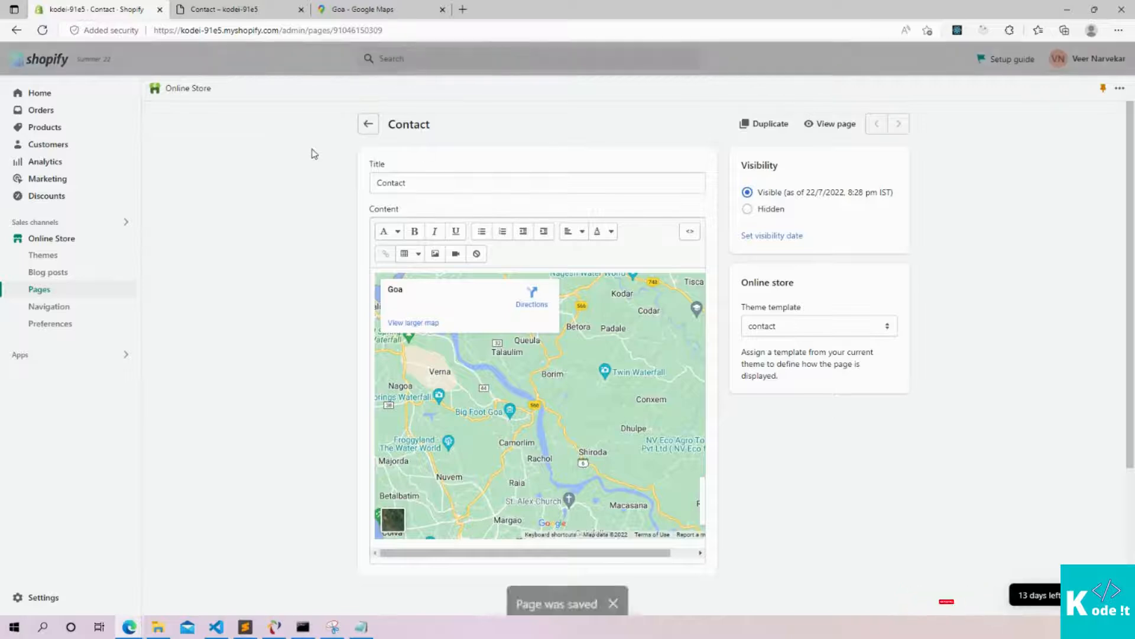
left_click(222, 11)
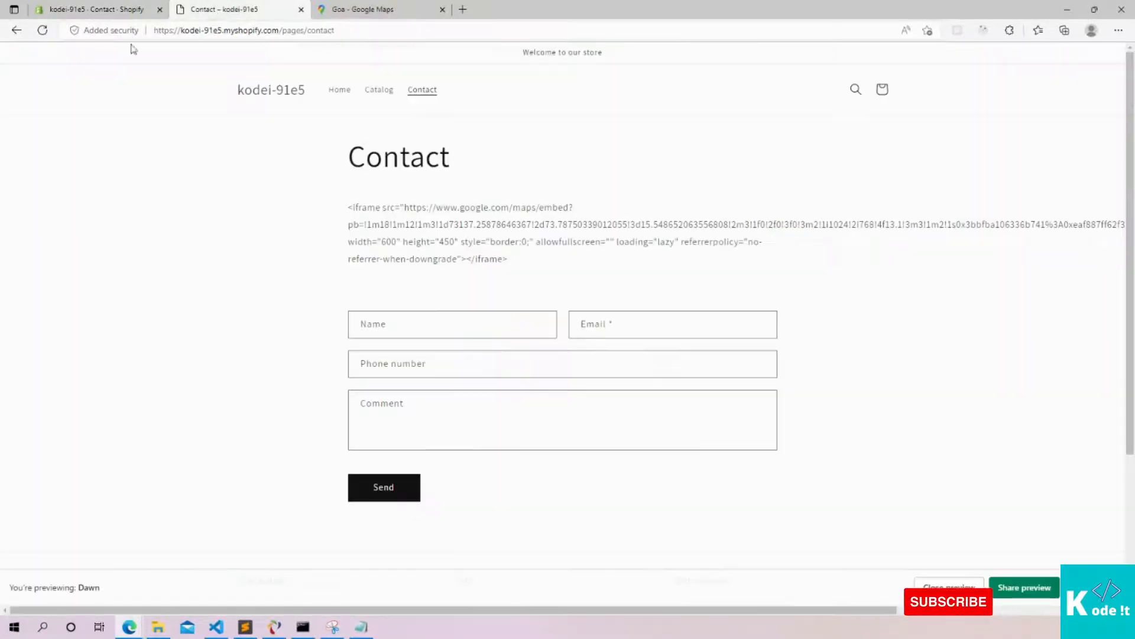
Reload the storefront Contact page and scroll to verify the Goa map renders above the form
left_click(42, 31)
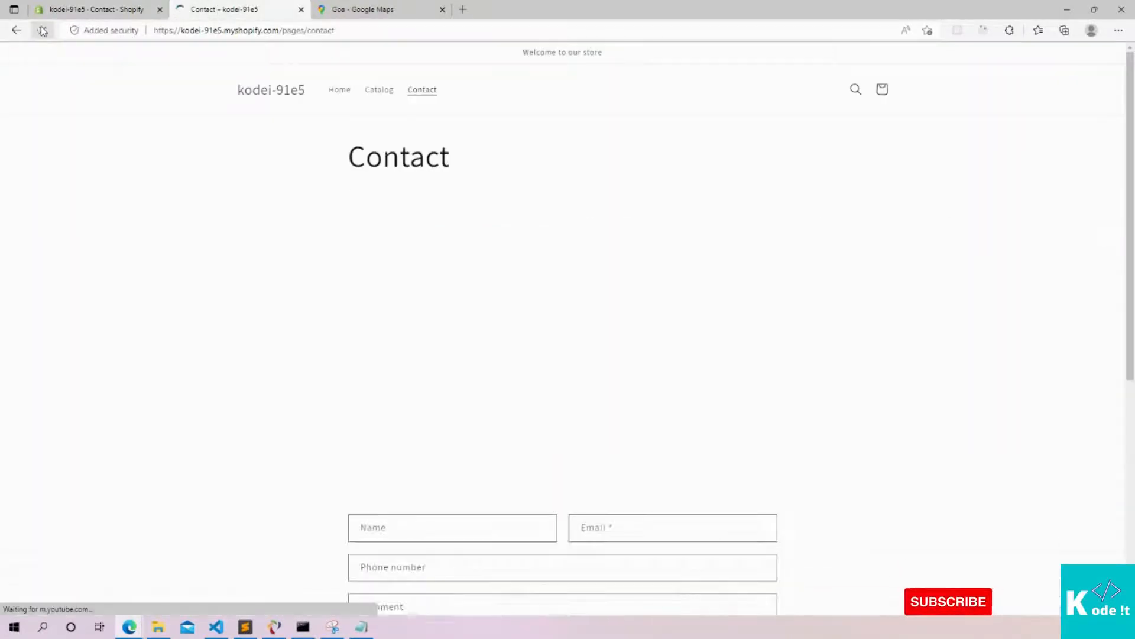
scroll(729, 160, "down", 2)
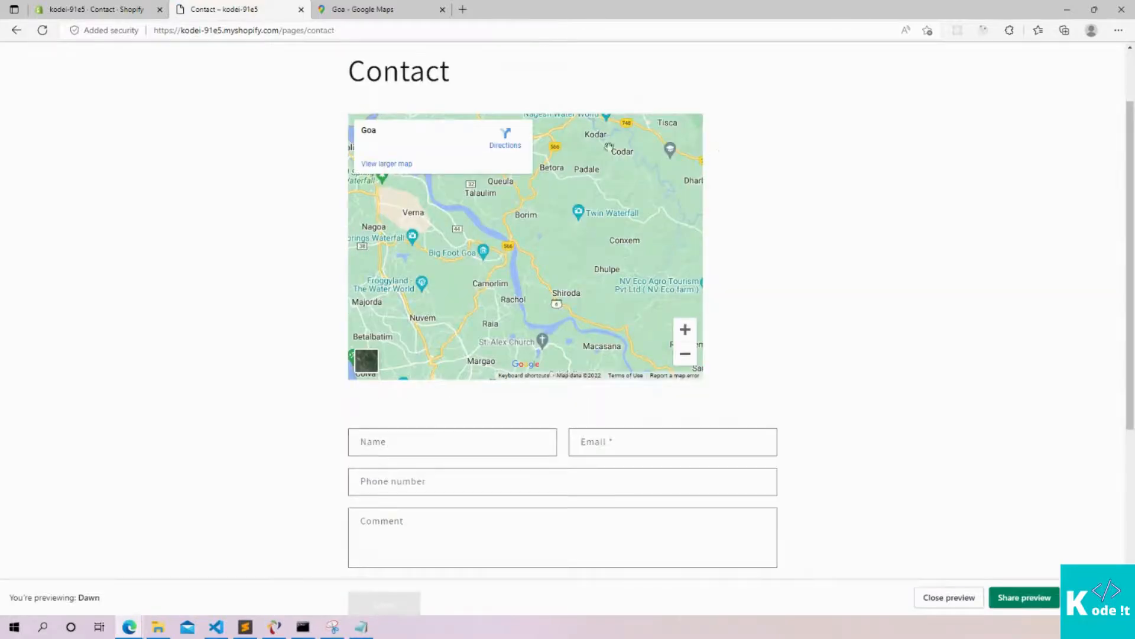
scroll(777, 171, "up", 2)
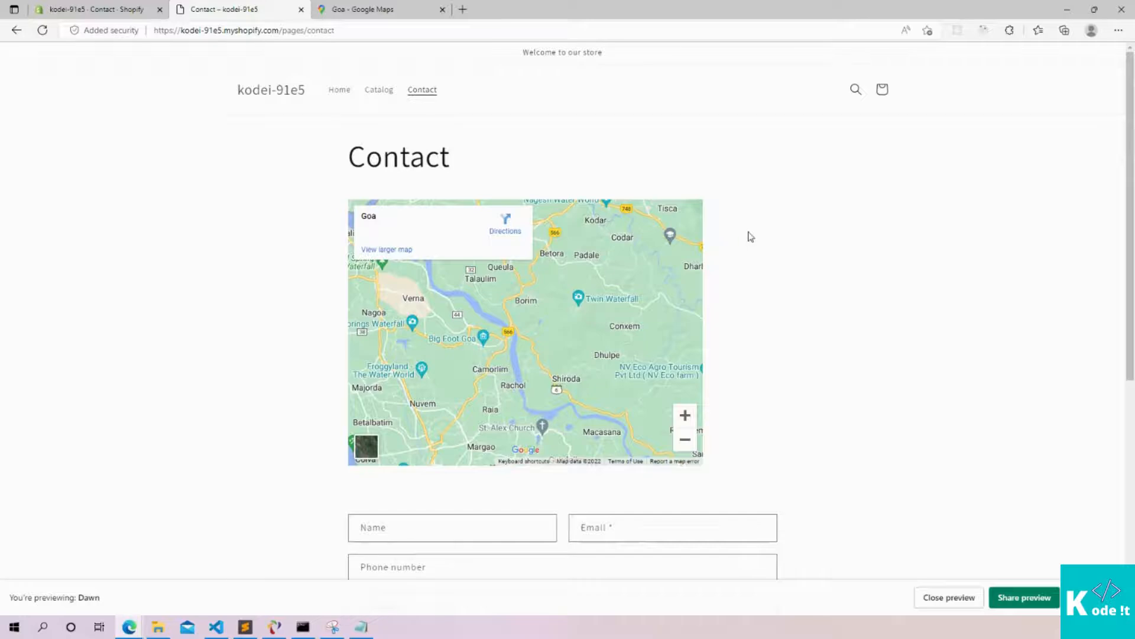
scroll(747, 237, "down", 5)
scroll(747, 238, "up", 2)
scroll(745, 239, "up", 4)
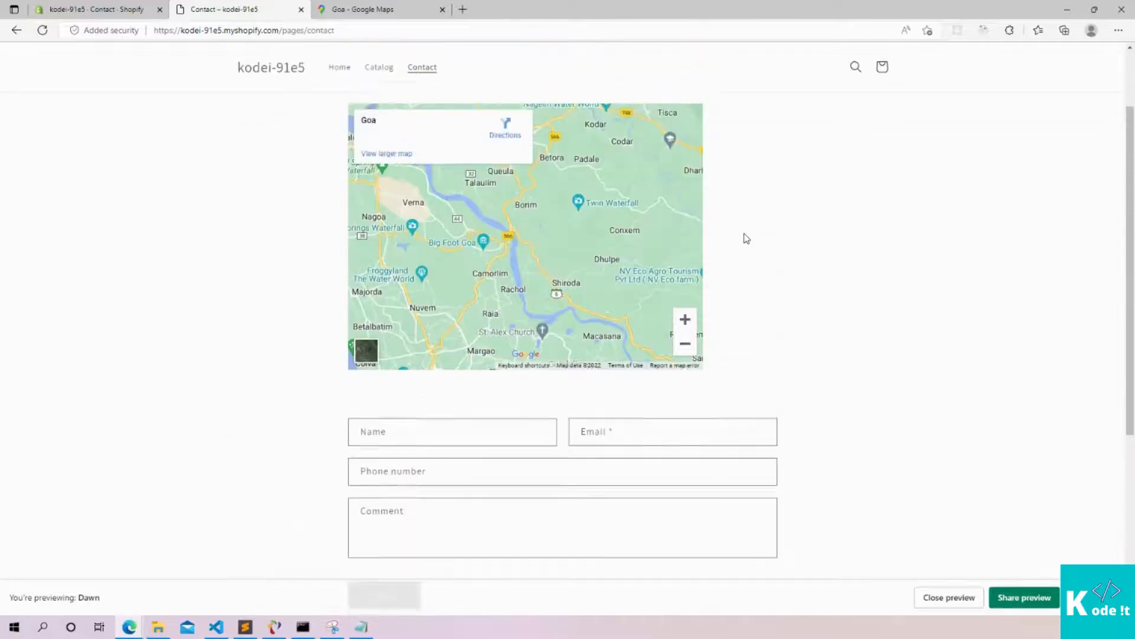
scroll(737, 243, "down", 1)
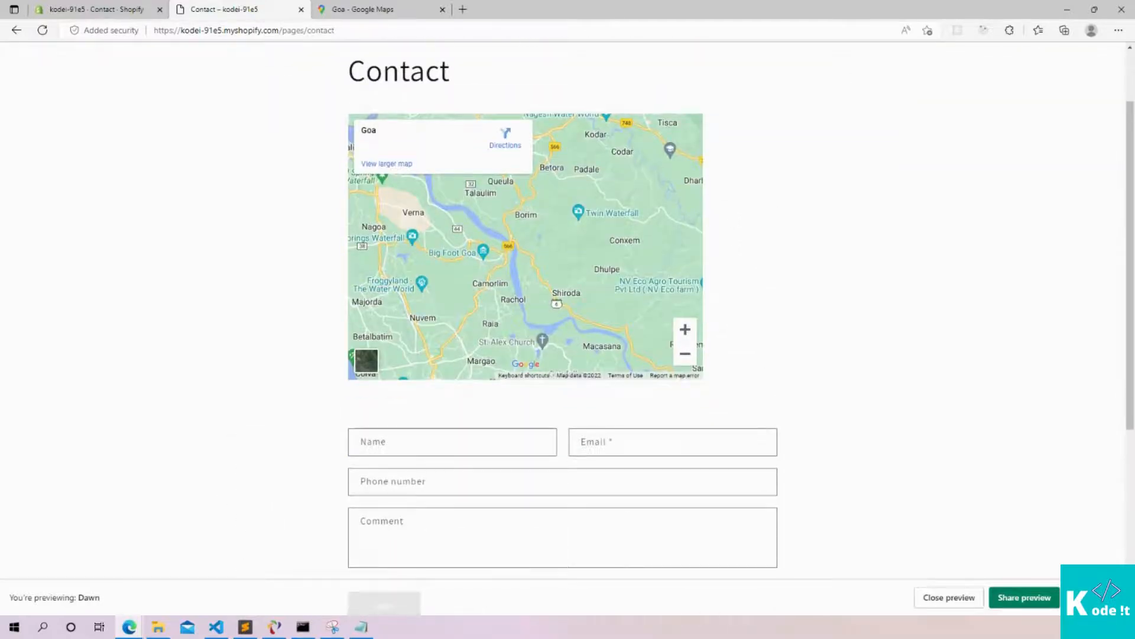
scroll(563, 320, "up", 1)
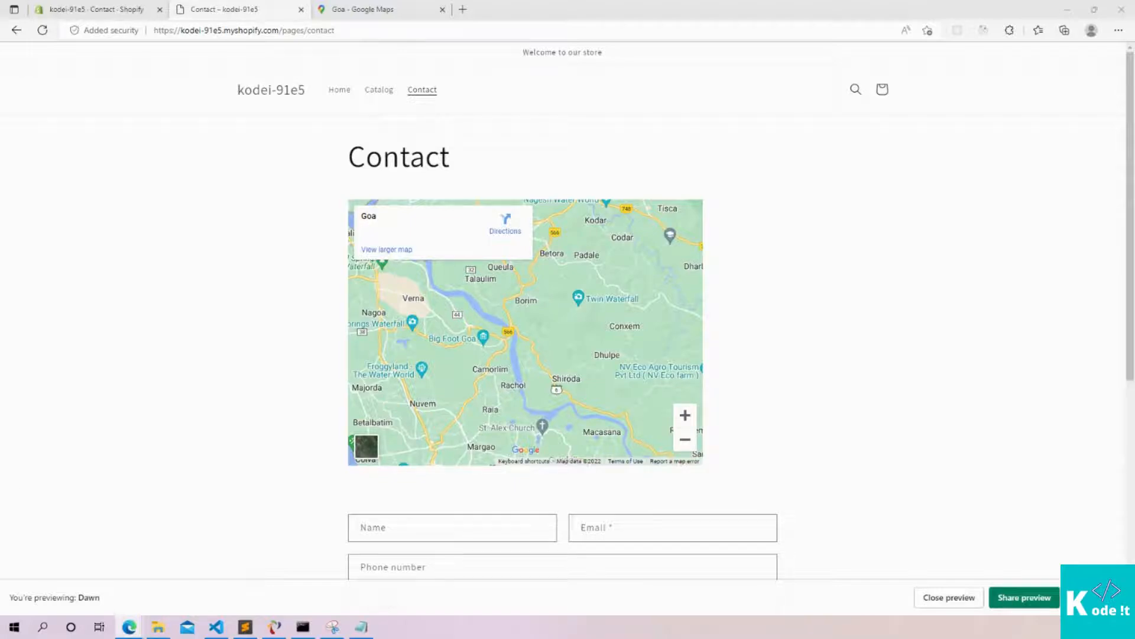
left_click(81, 7)
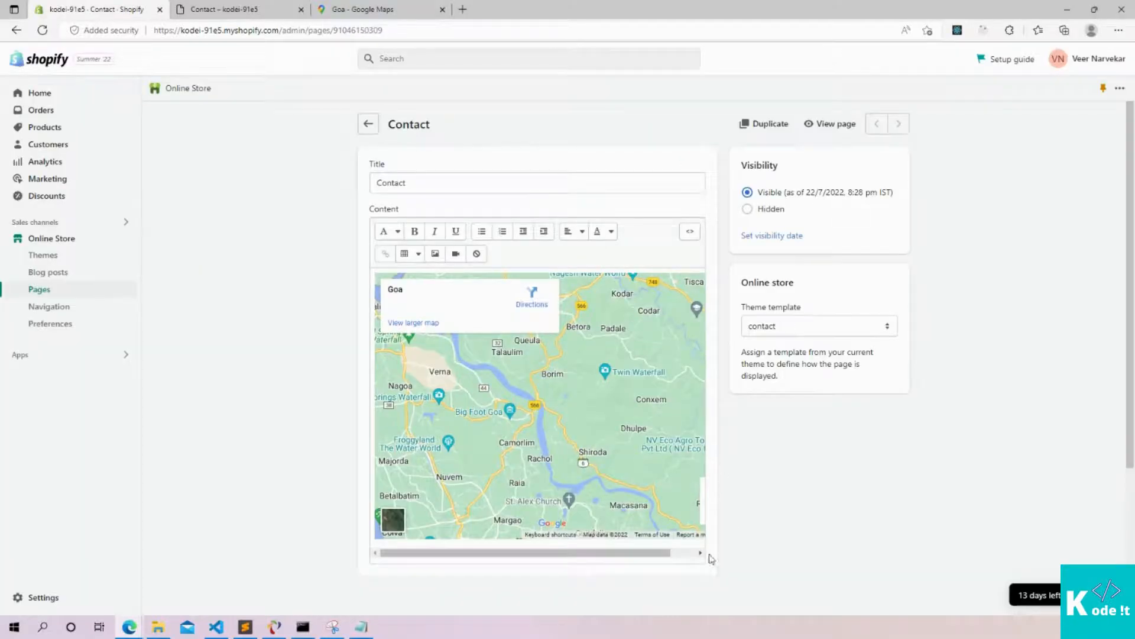
Type 'Address:' below the map, format it as Heading 1, and start a new line
left_click_drag(659, 556, 690, 557)
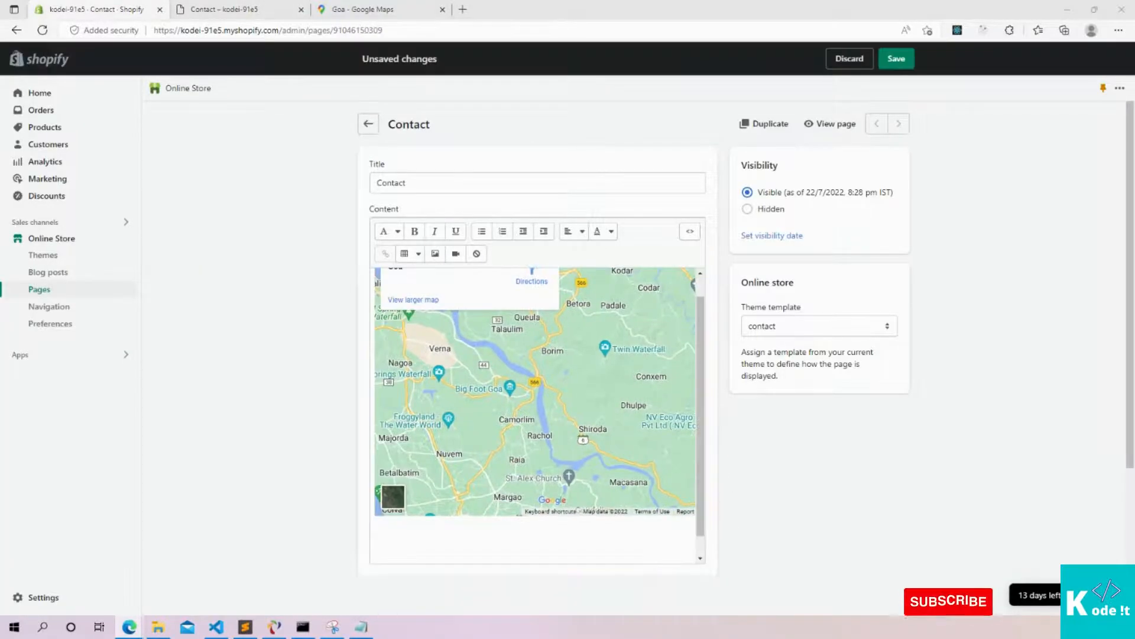
left_click(401, 541)
type("A")
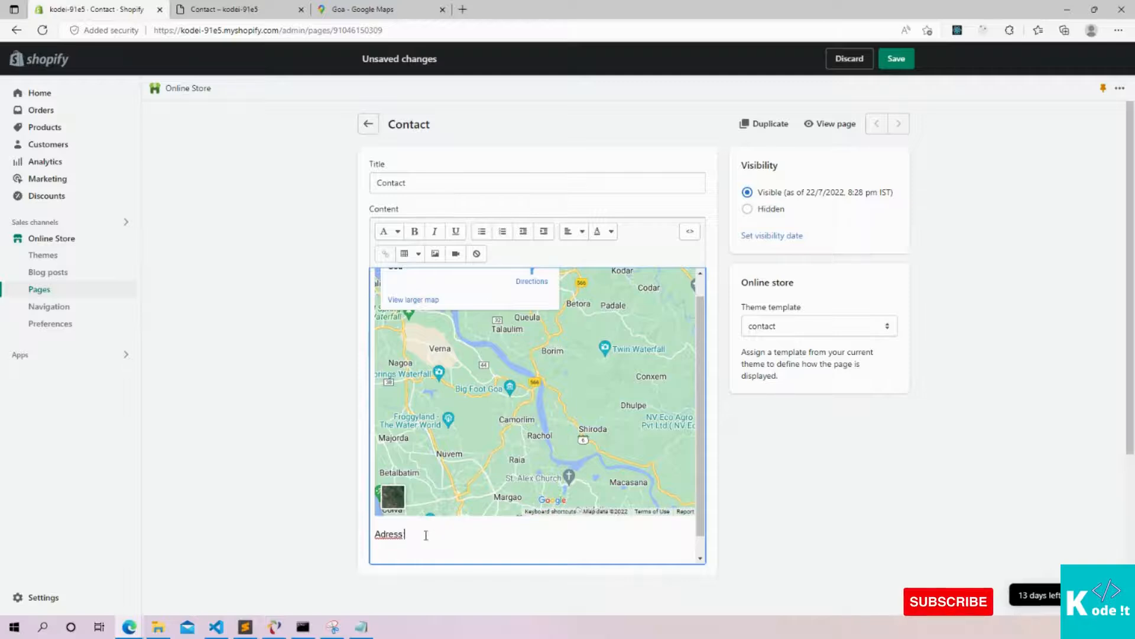
type("d")
left_click_drag(447, 532, 355, 527)
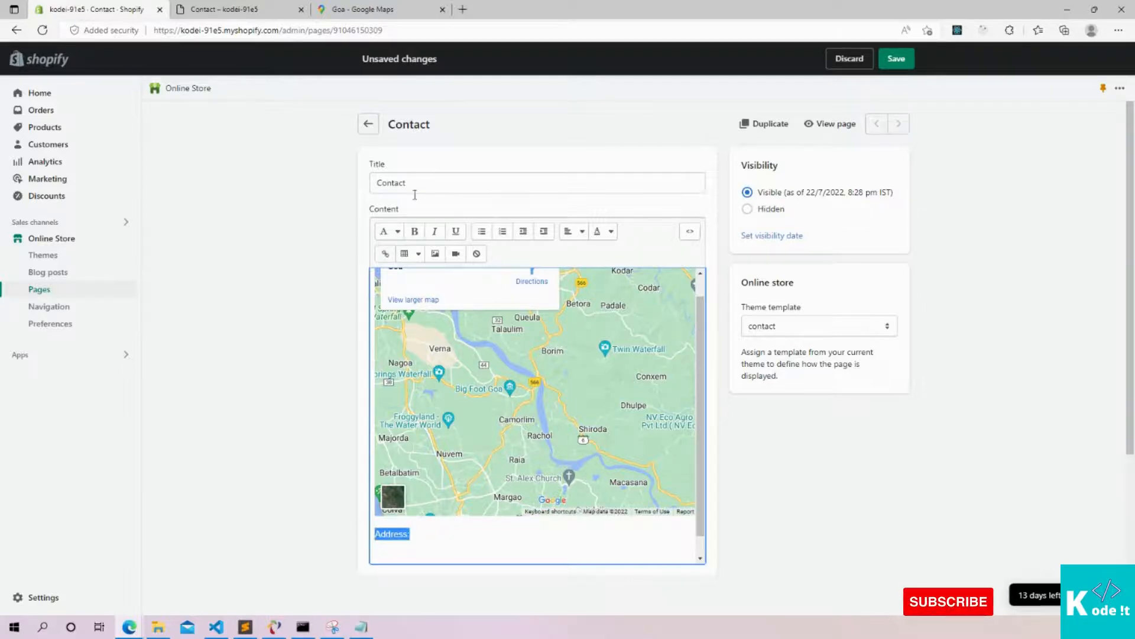
left_click(388, 230)
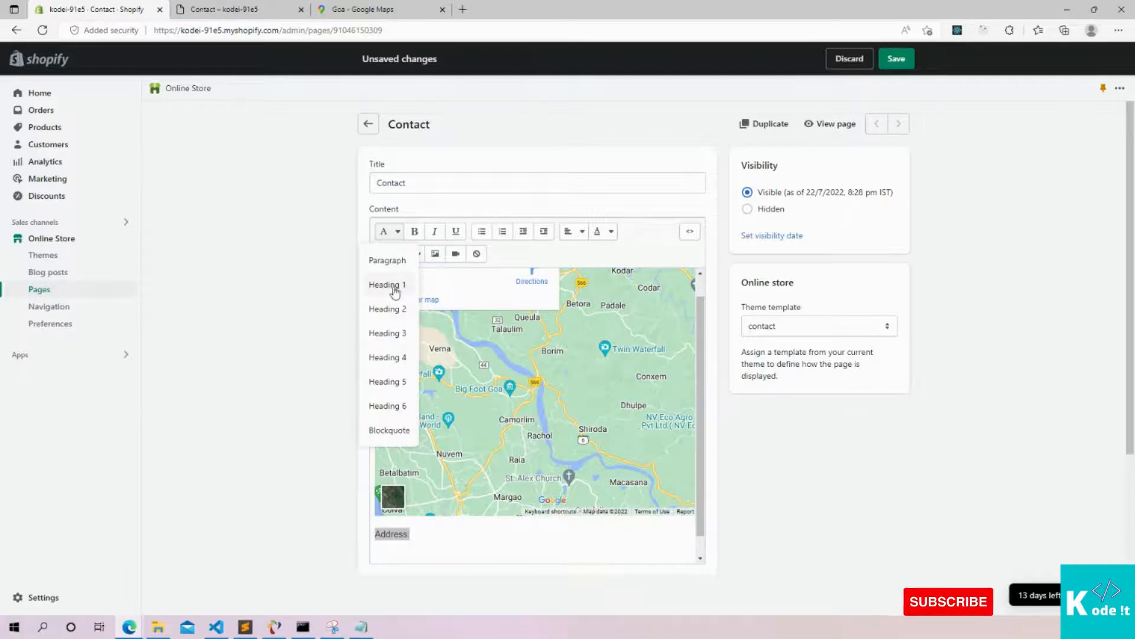
left_click(395, 286)
left_click(477, 556)
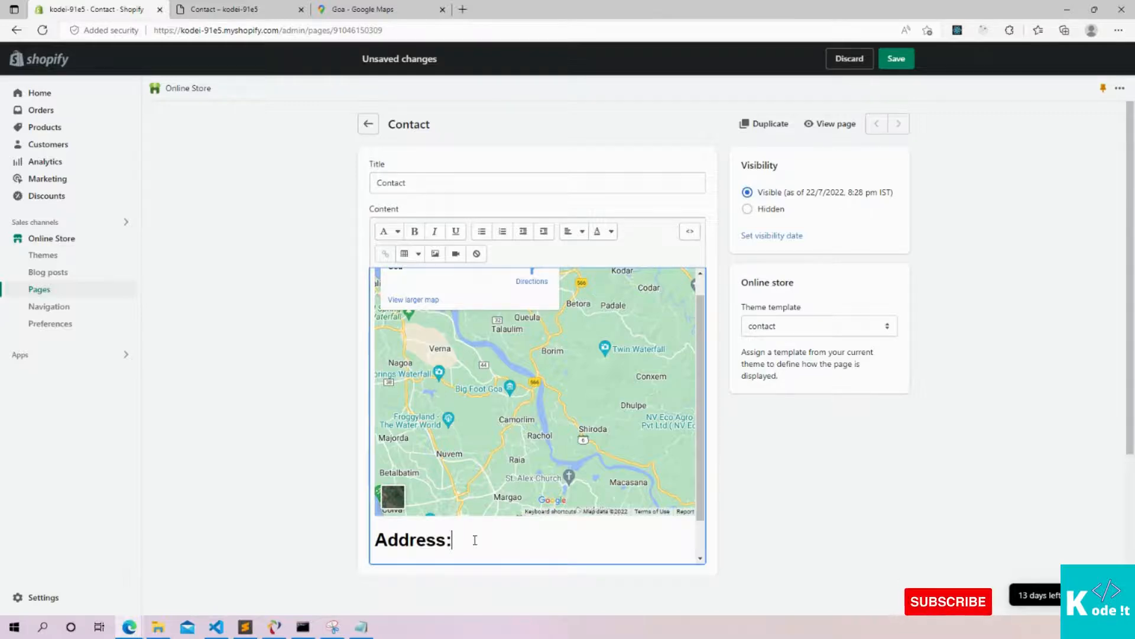
key("Return")
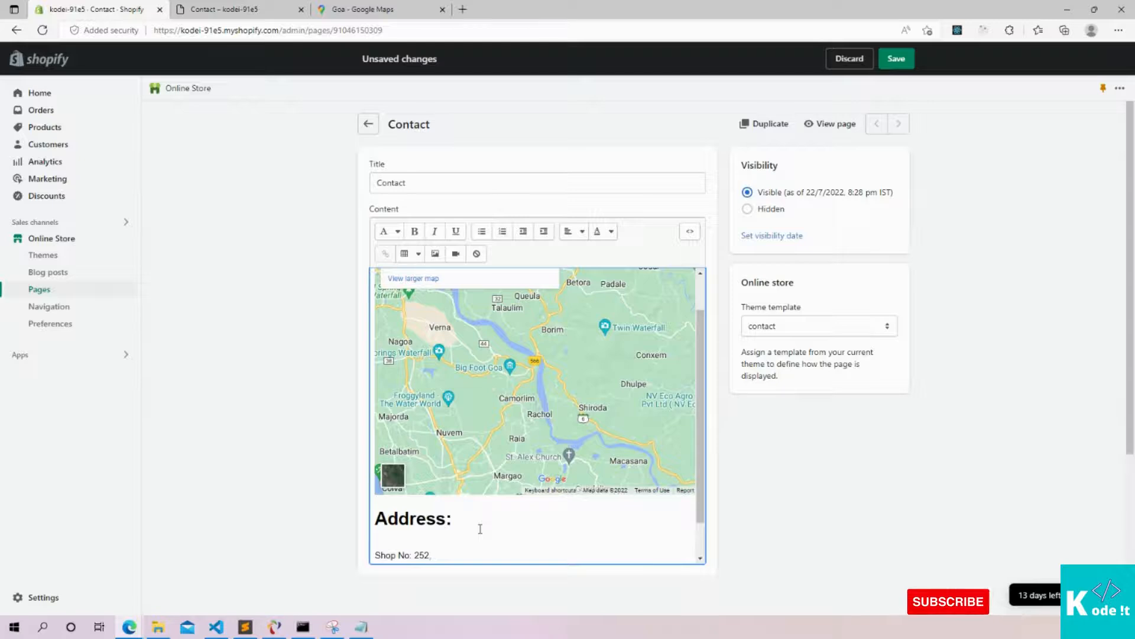
Enter the shop address, a 'Contact Number:' line and an 'Email:' line under the heading, then select them
type("Goa, India")
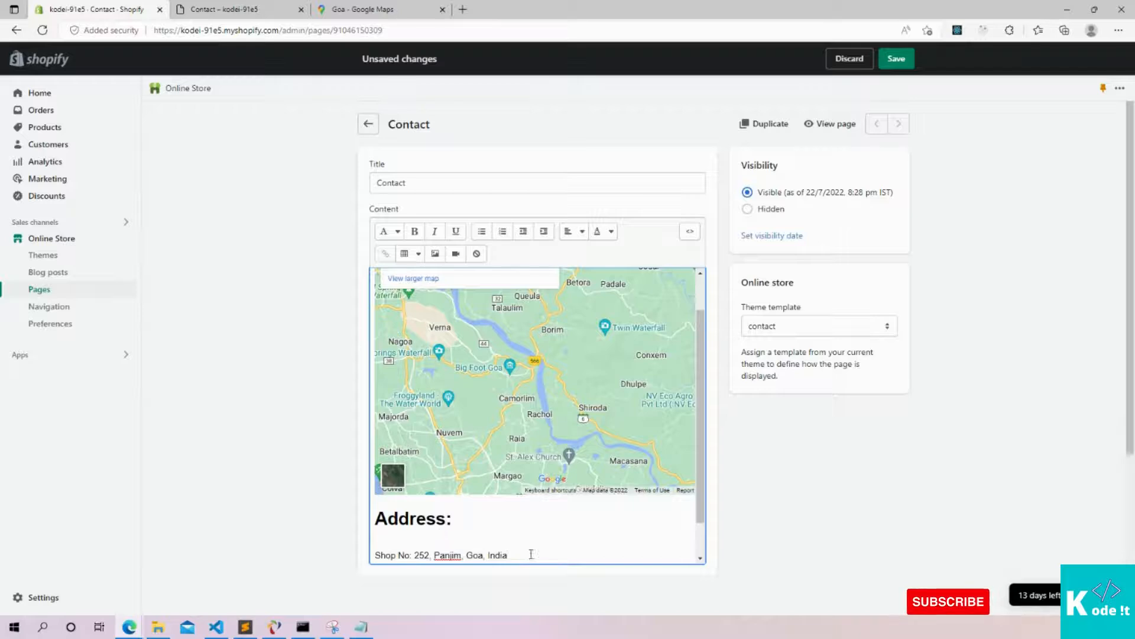
key("Return")
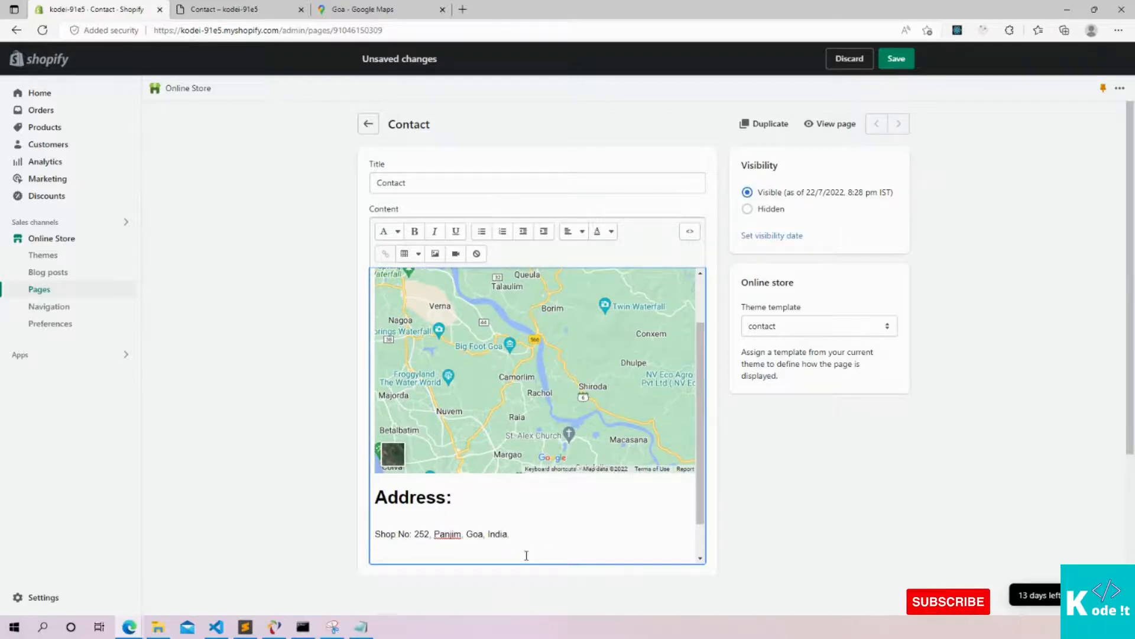
type("CO")
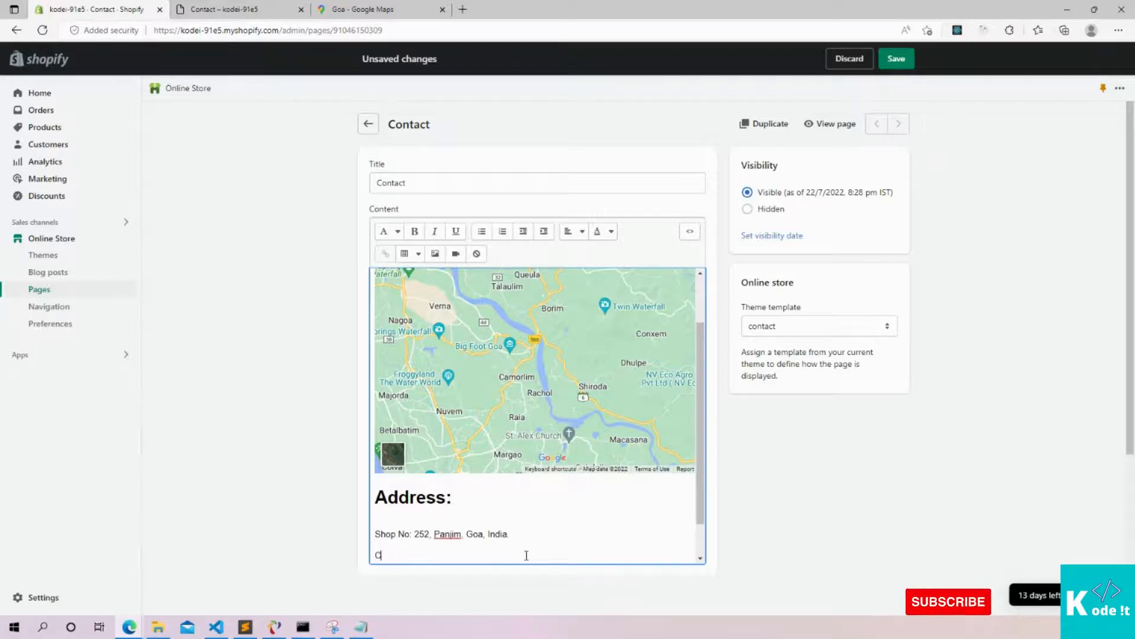
type("ntact Nu")
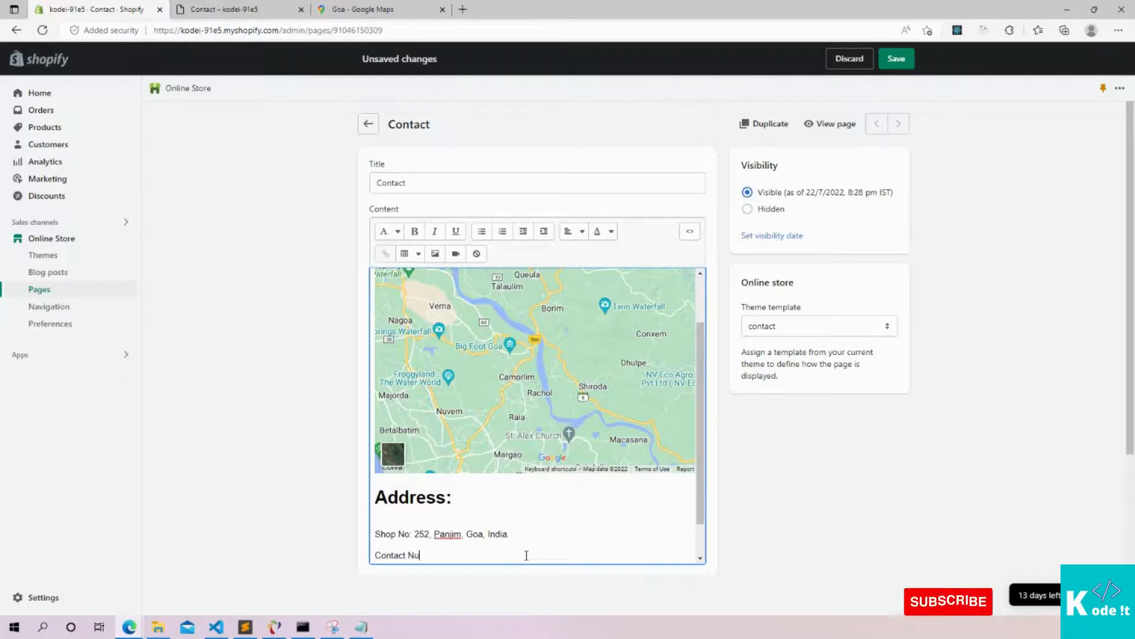
type("mber")
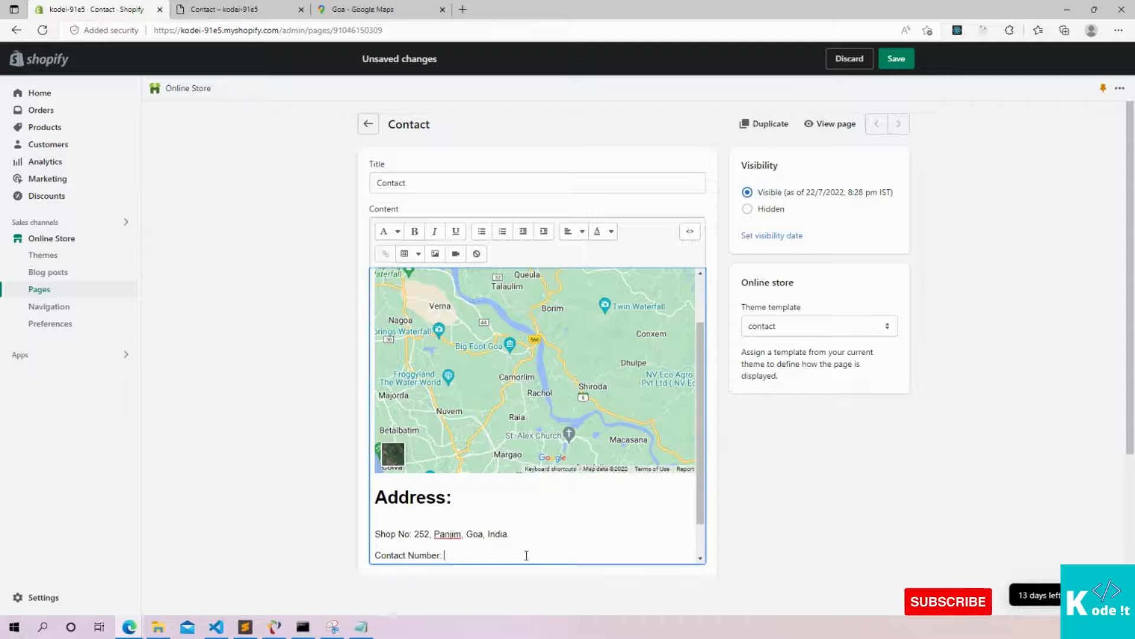
type(": 7777777777")
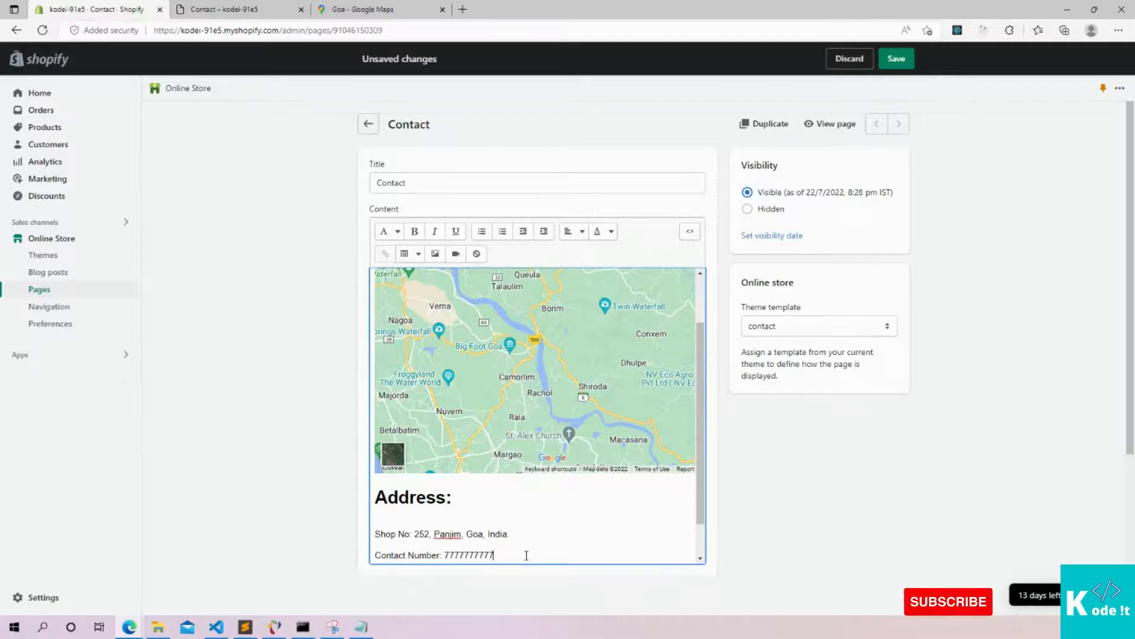
key("Return")
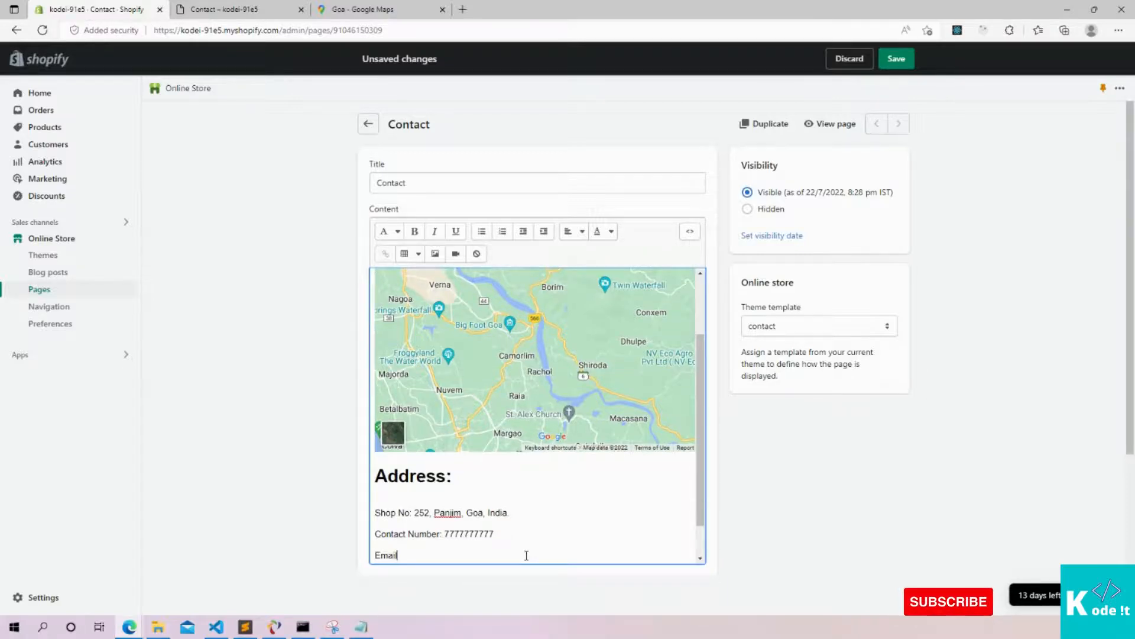
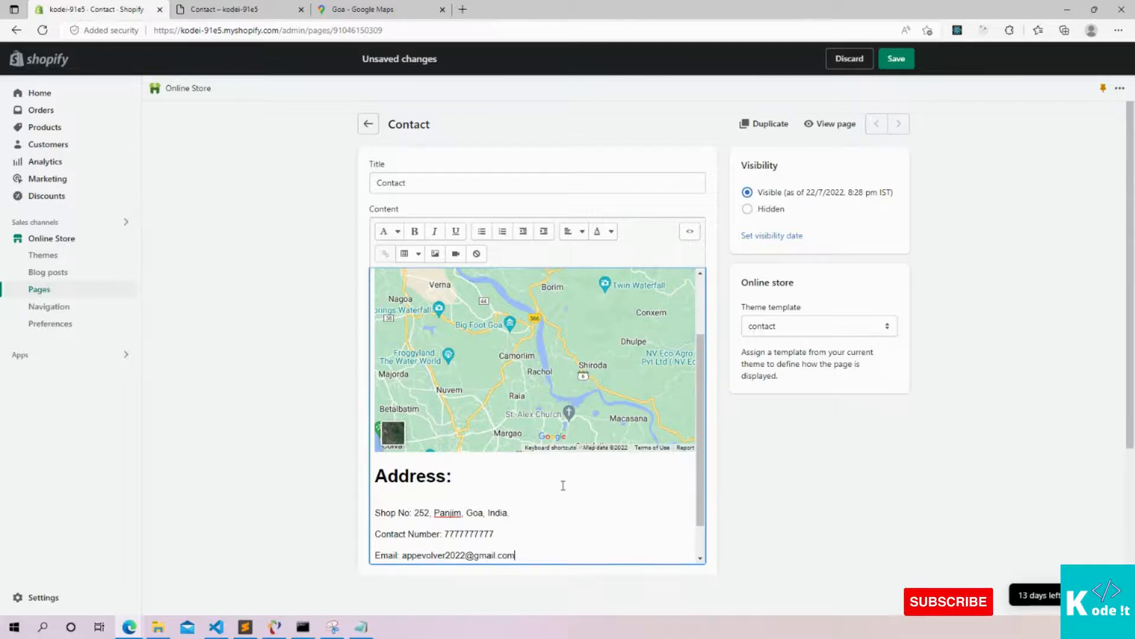
scroll(562, 481, "down", 1)
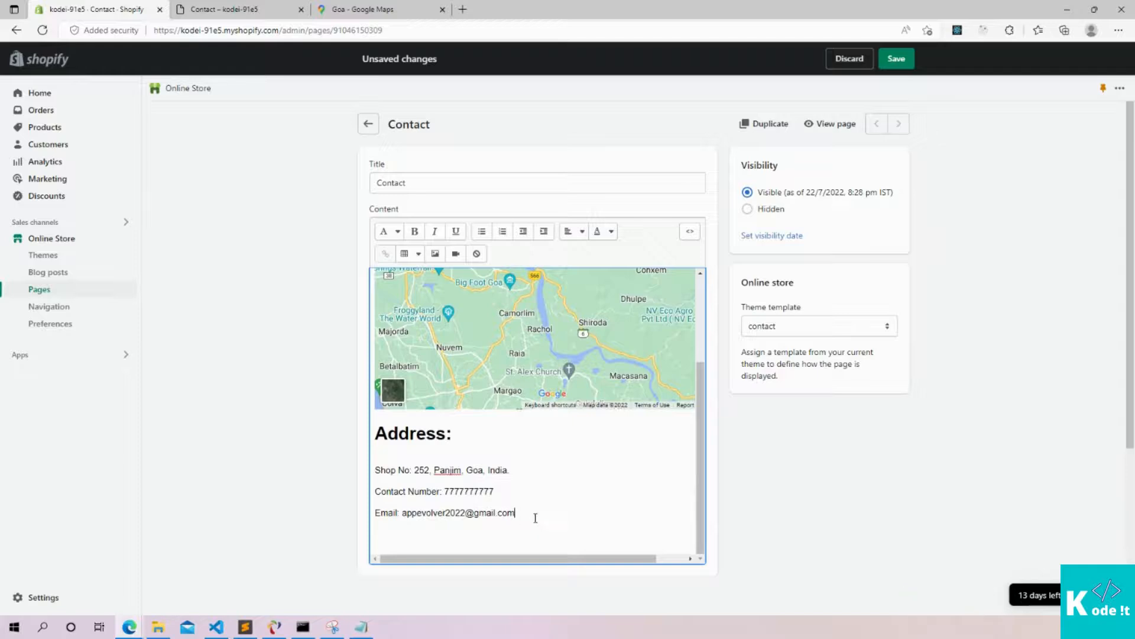
left_click_drag(518, 514, 356, 457)
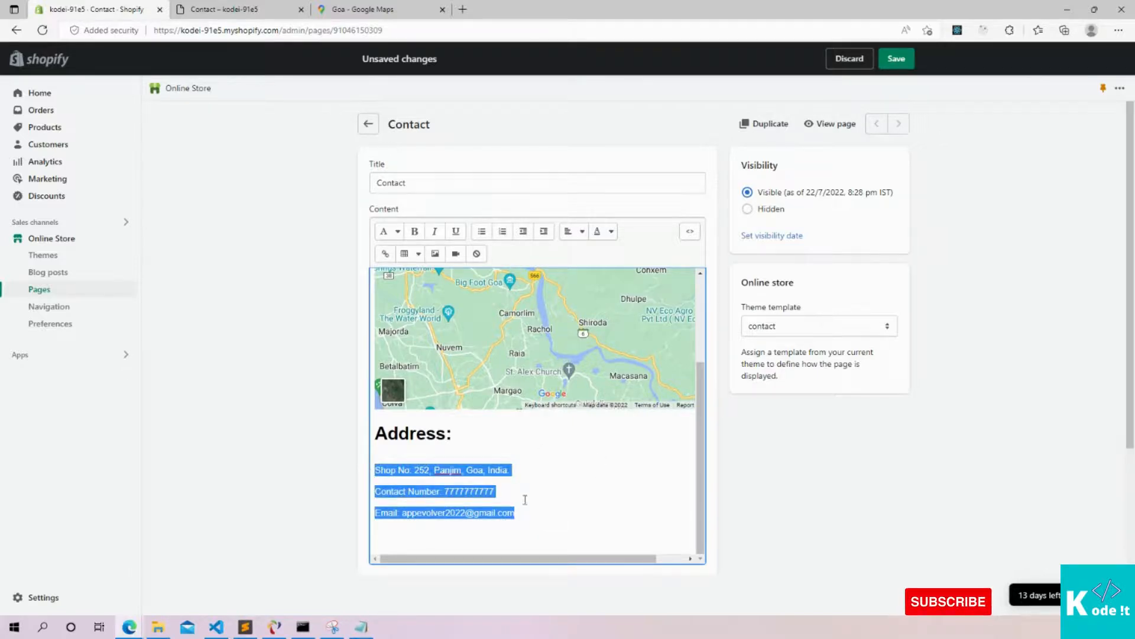
Format the address, contact number and email lines as a bulleted list and save the Contact page
left_click(542, 525)
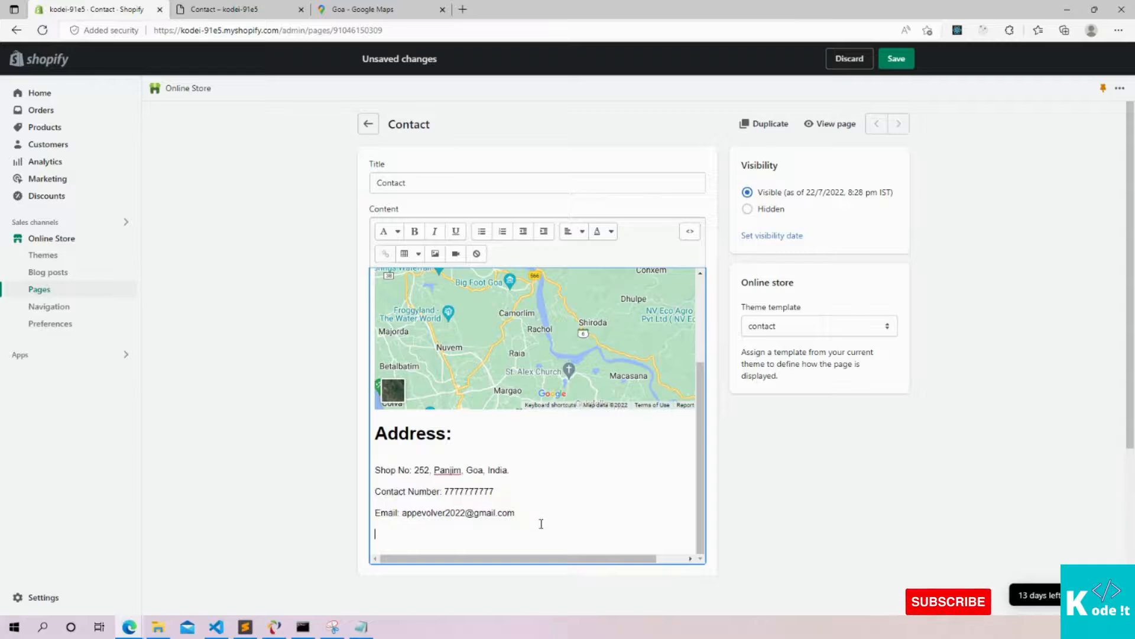
left_click_drag(531, 516, 341, 453)
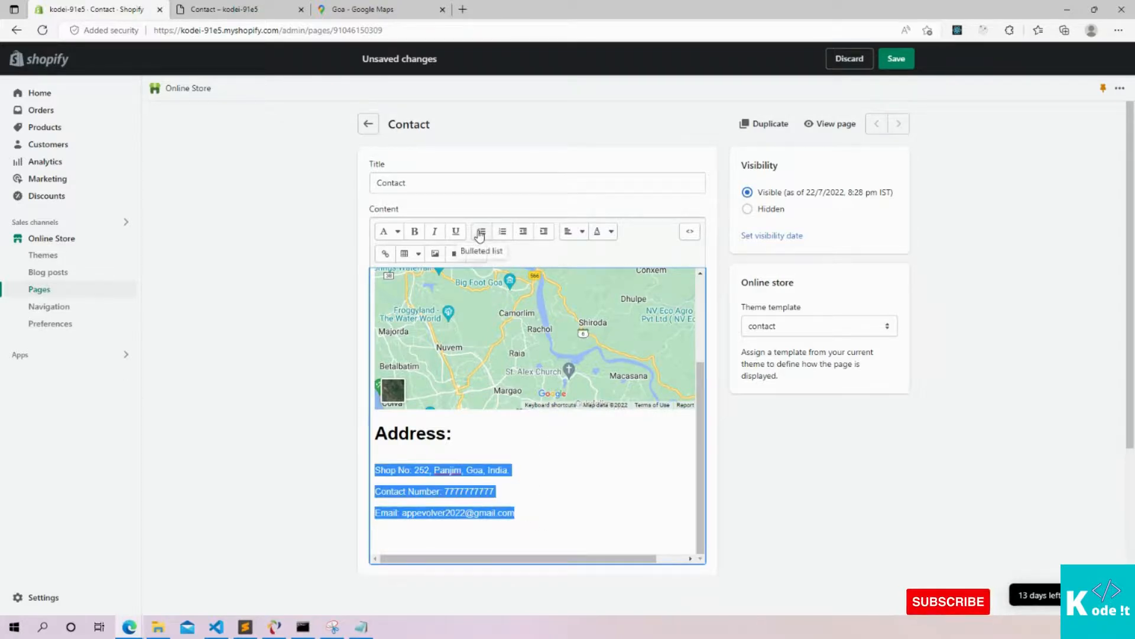
left_click(479, 232)
left_click(542, 511)
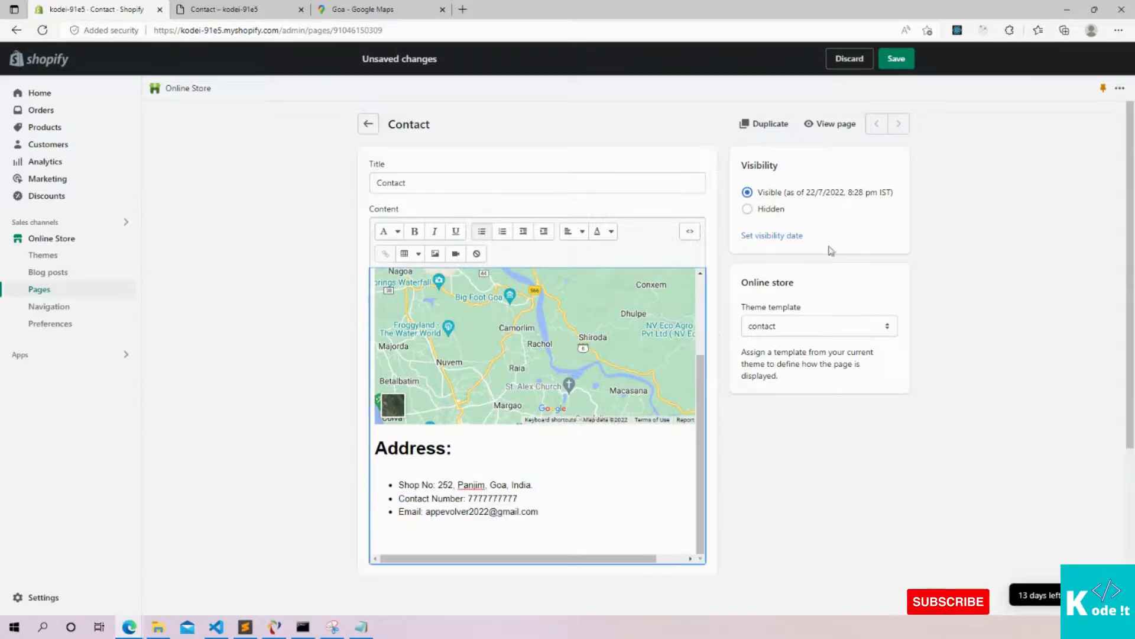
left_click(894, 59)
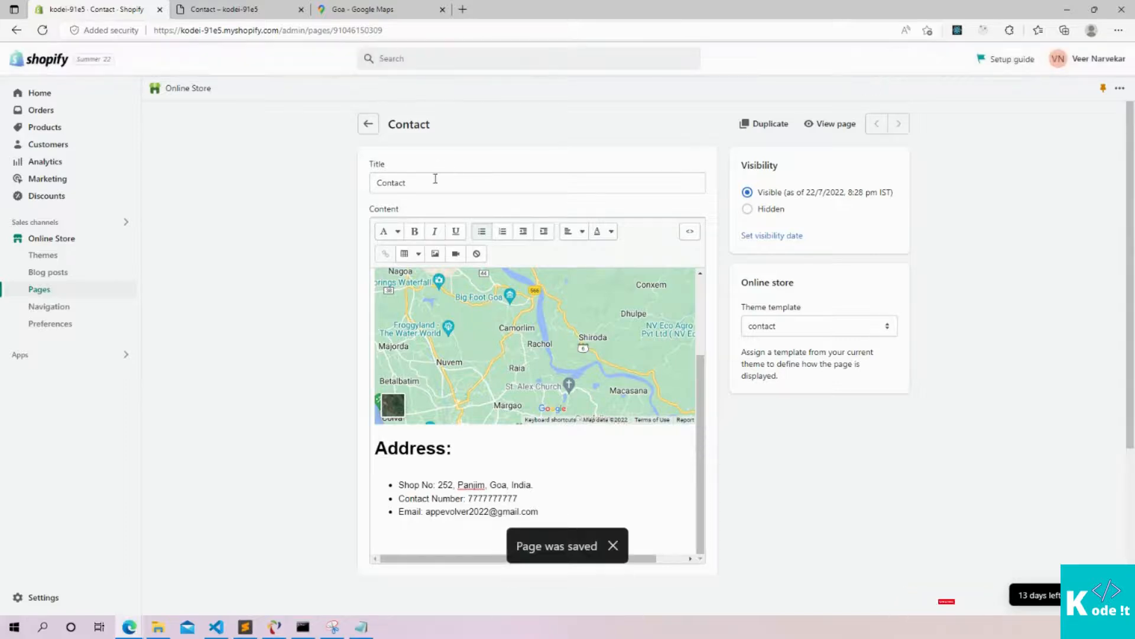
left_click(216, 10)
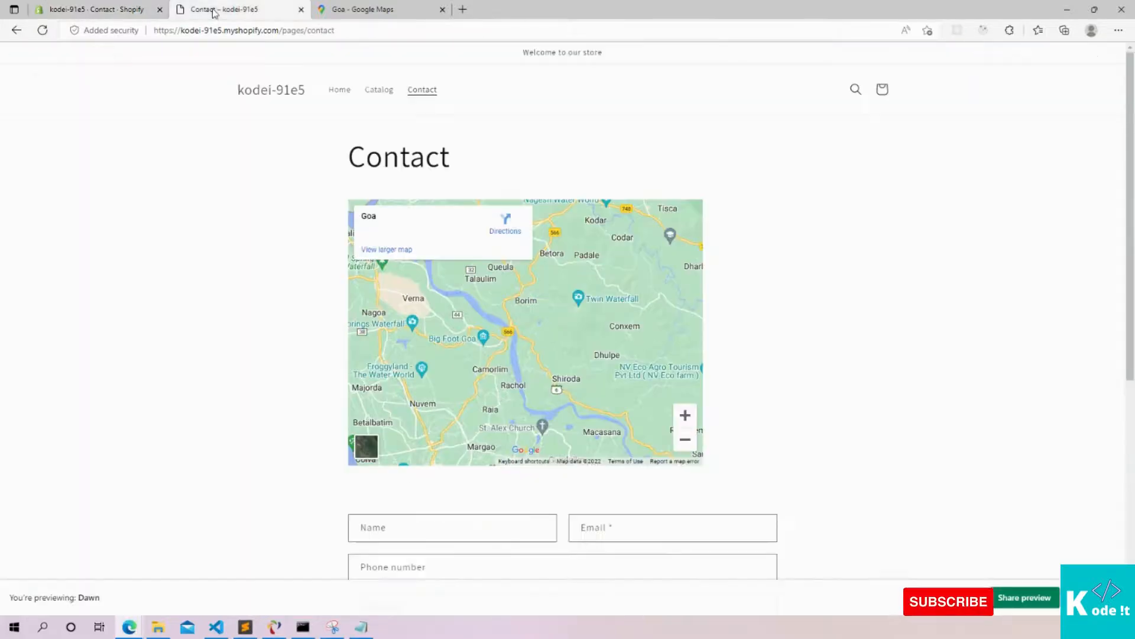
Reload the storefront and check the Address: heading and bulleted details between map and contact form
left_click(42, 30)
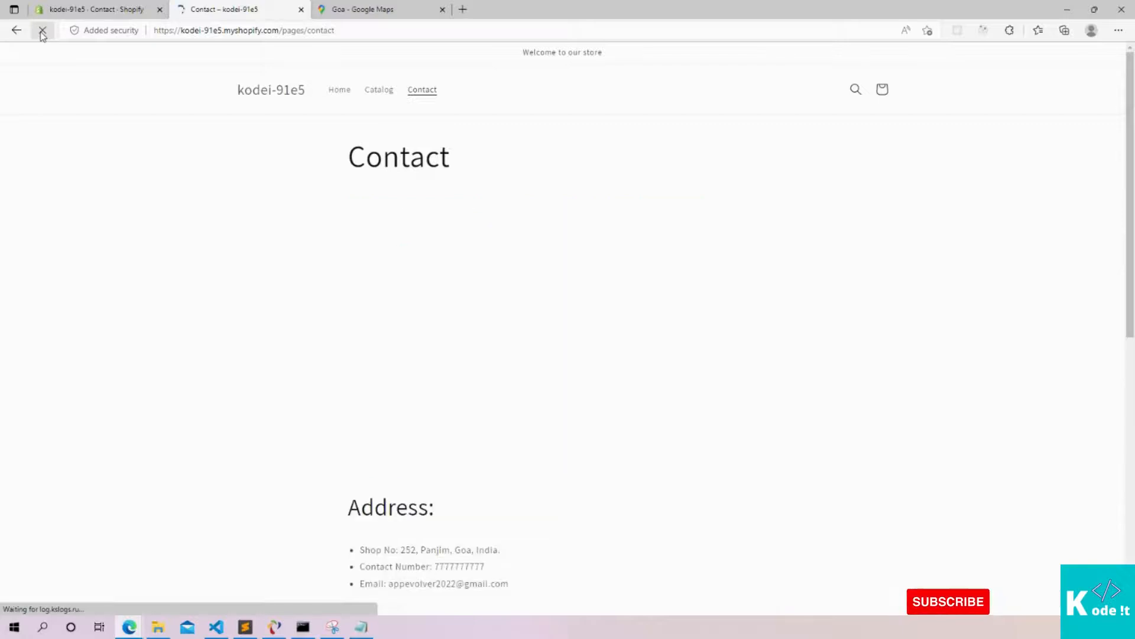
scroll(559, 261, "down", 1)
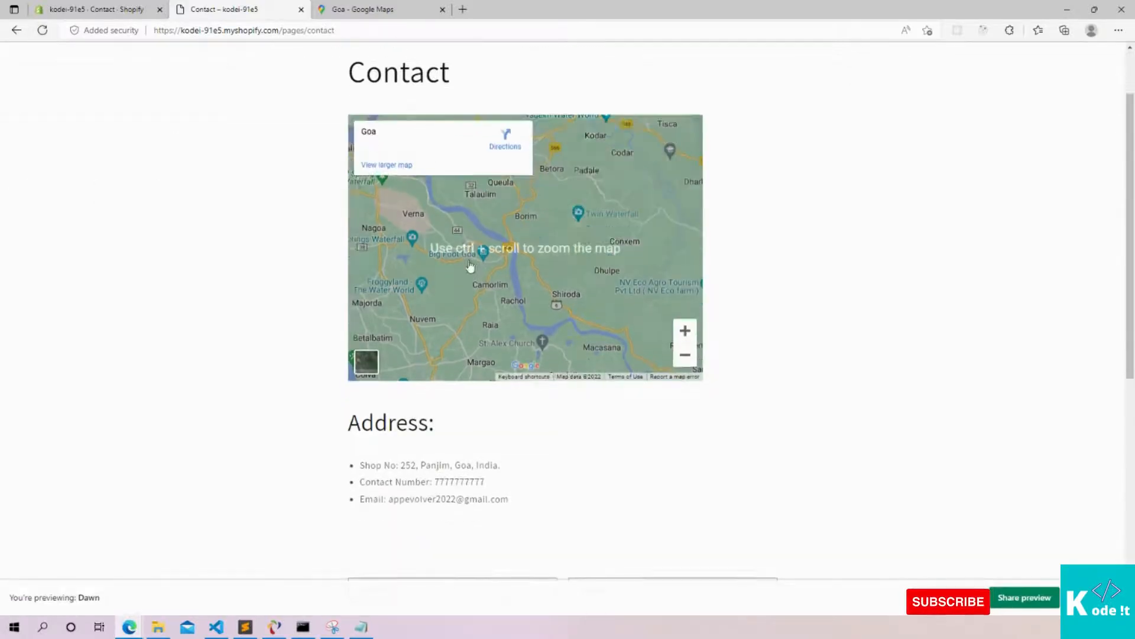
left_click_drag(346, 419, 575, 507)
left_click(548, 482)
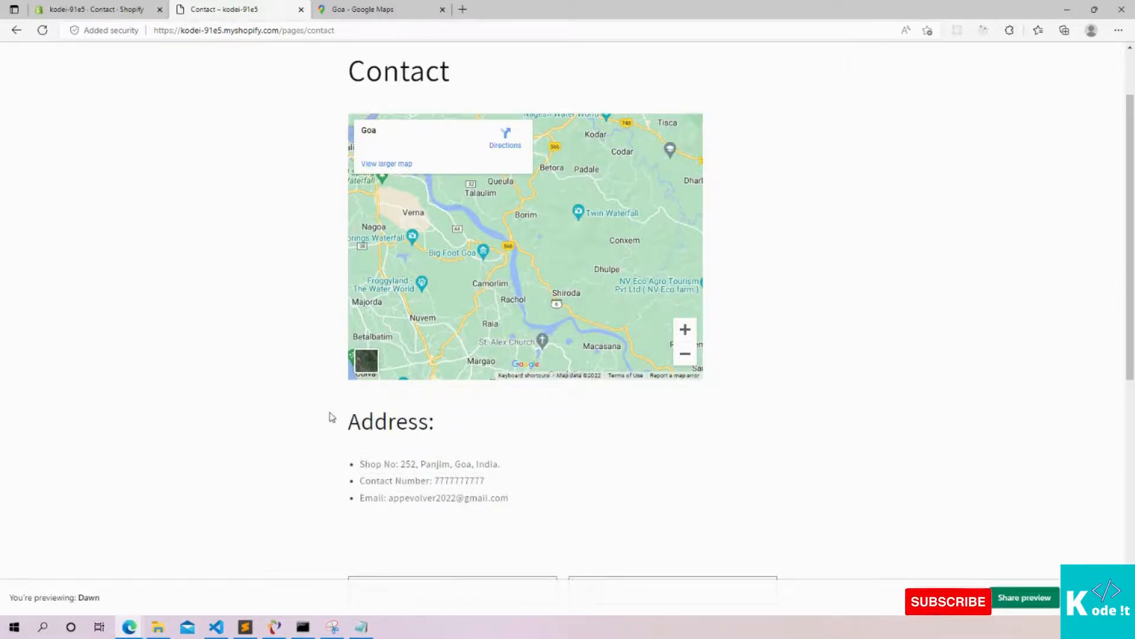
left_click_drag(336, 418, 552, 497)
left_click(673, 458)
scroll(669, 449, "down", 6)
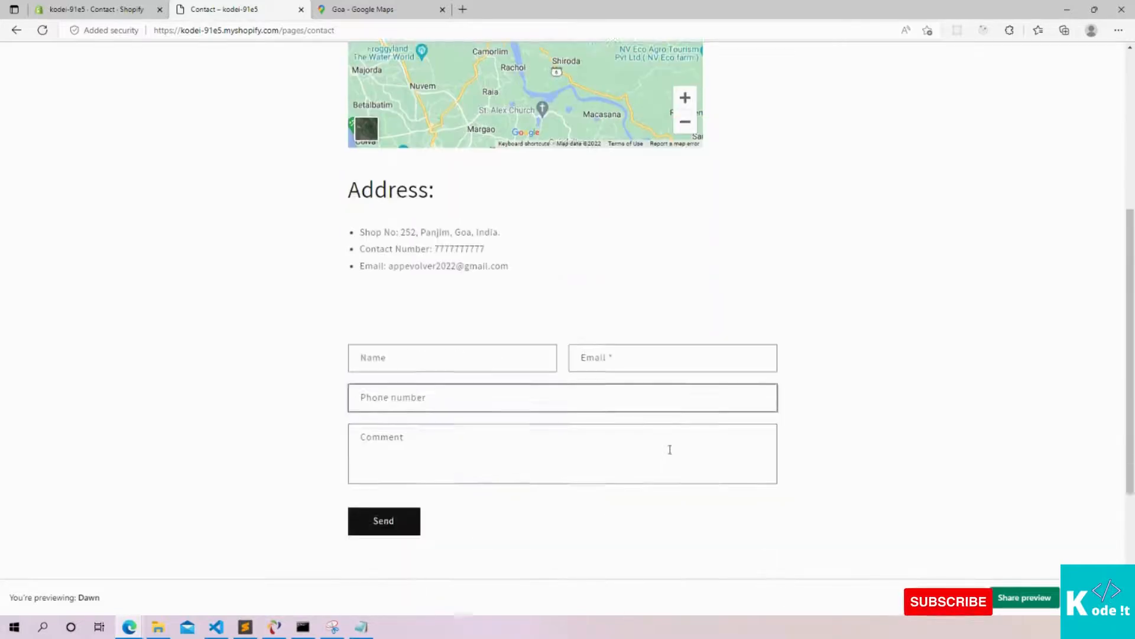
scroll(484, 416, "up", 6)
scroll(490, 414, "up", 2)
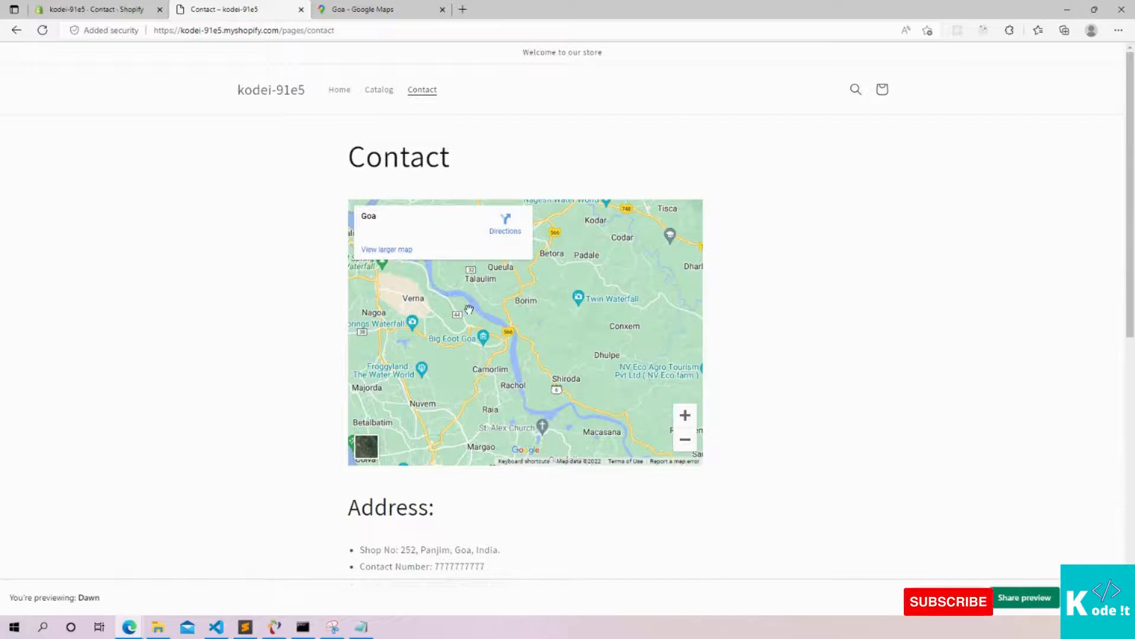
scroll(503, 311, "down", 4)
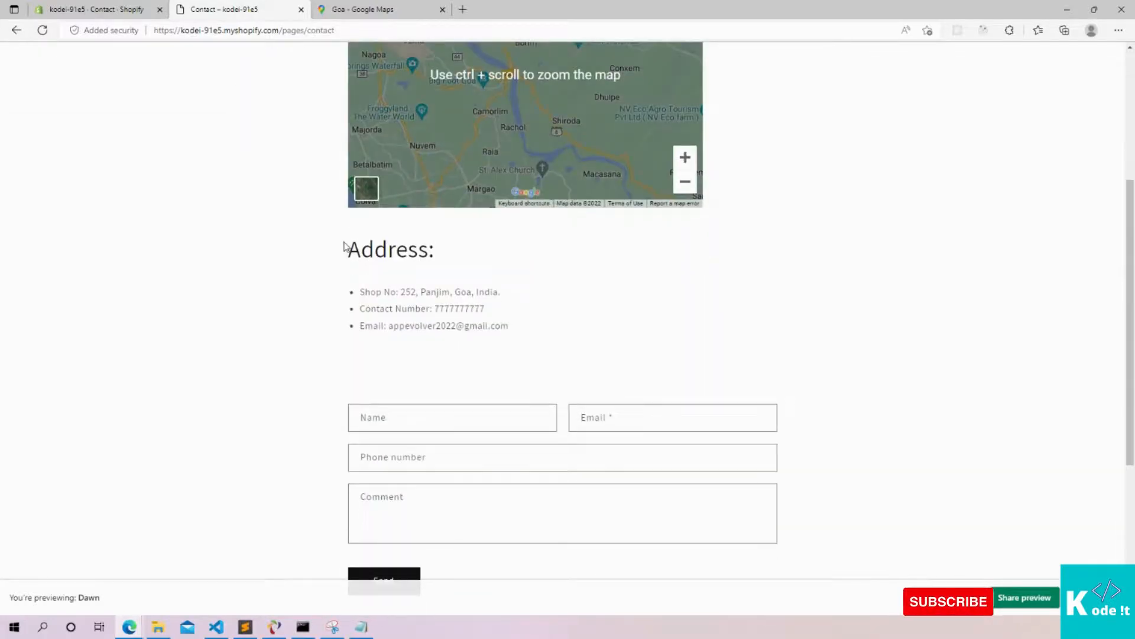
left_click_drag(344, 246, 530, 337)
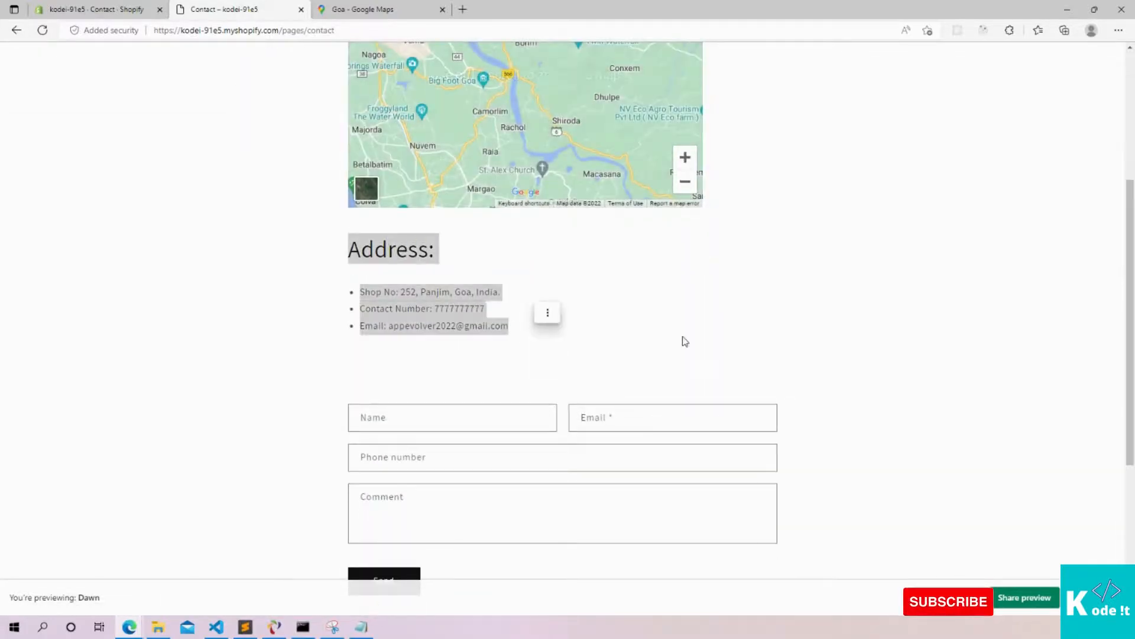
scroll(680, 343, "down", 1)
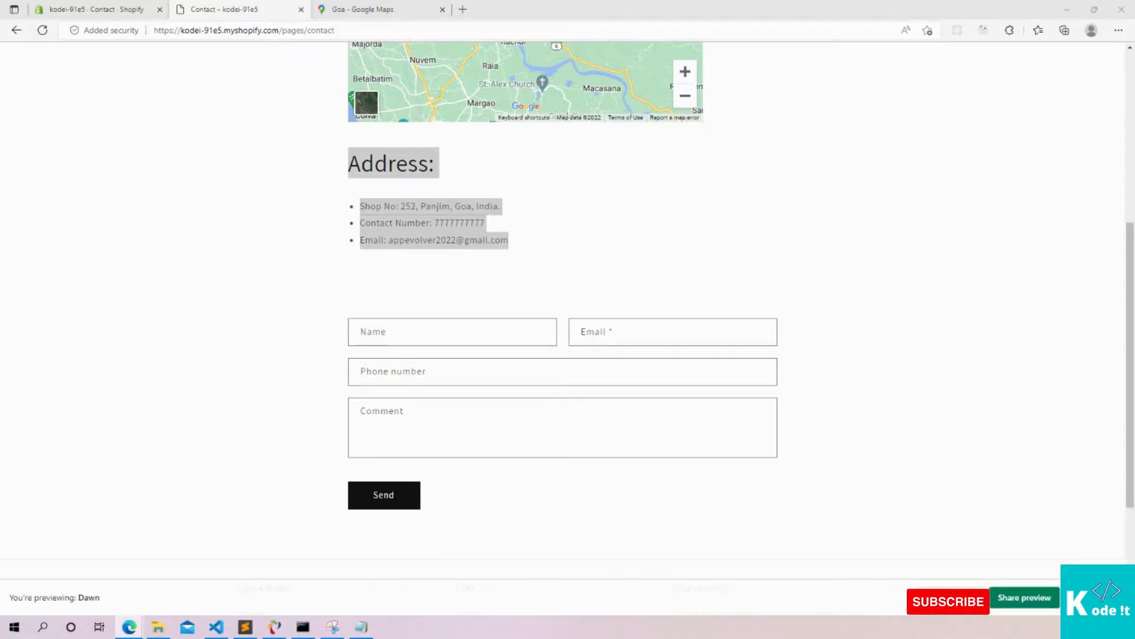
scroll(420, 242, "up", 6)
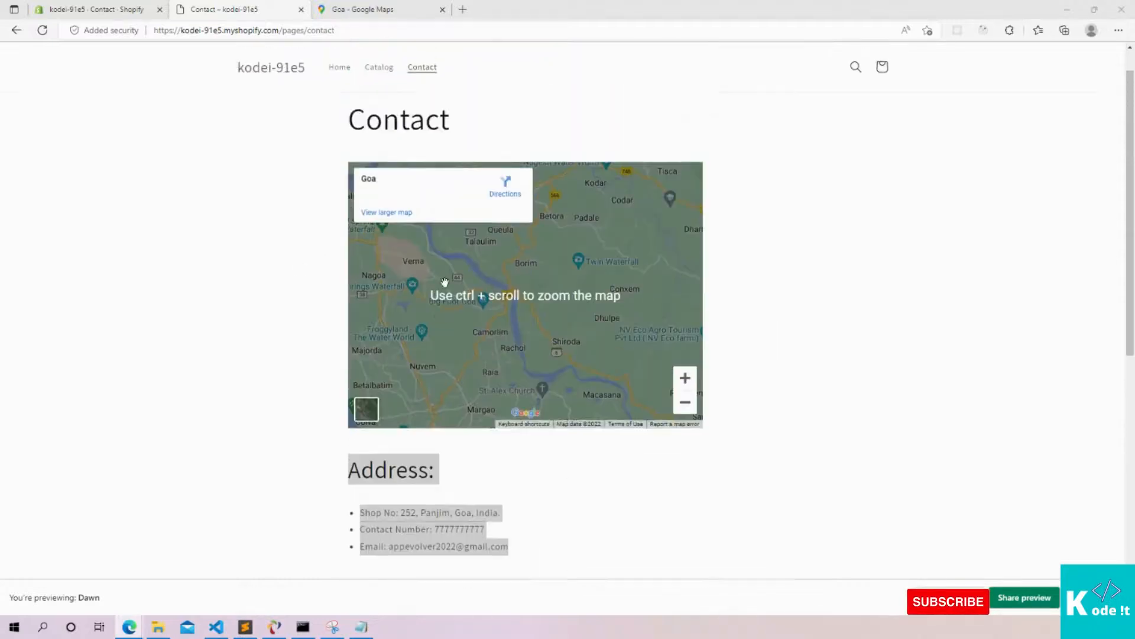
left_click(106, 8)
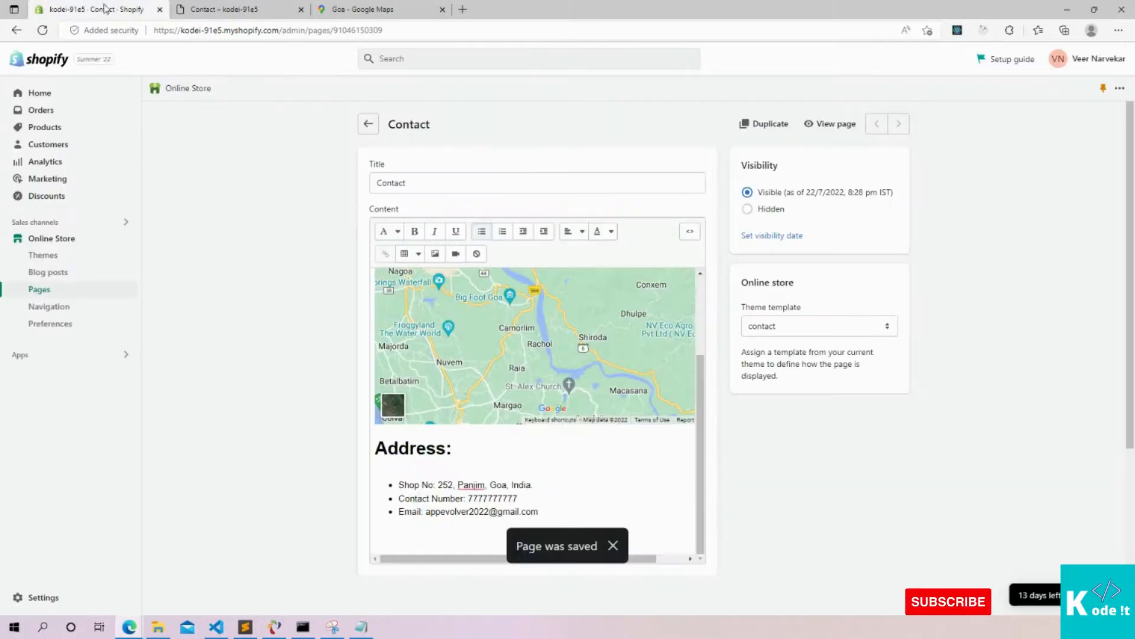
Return to Pages and start a new page titled 'About Us'
left_click(371, 126)
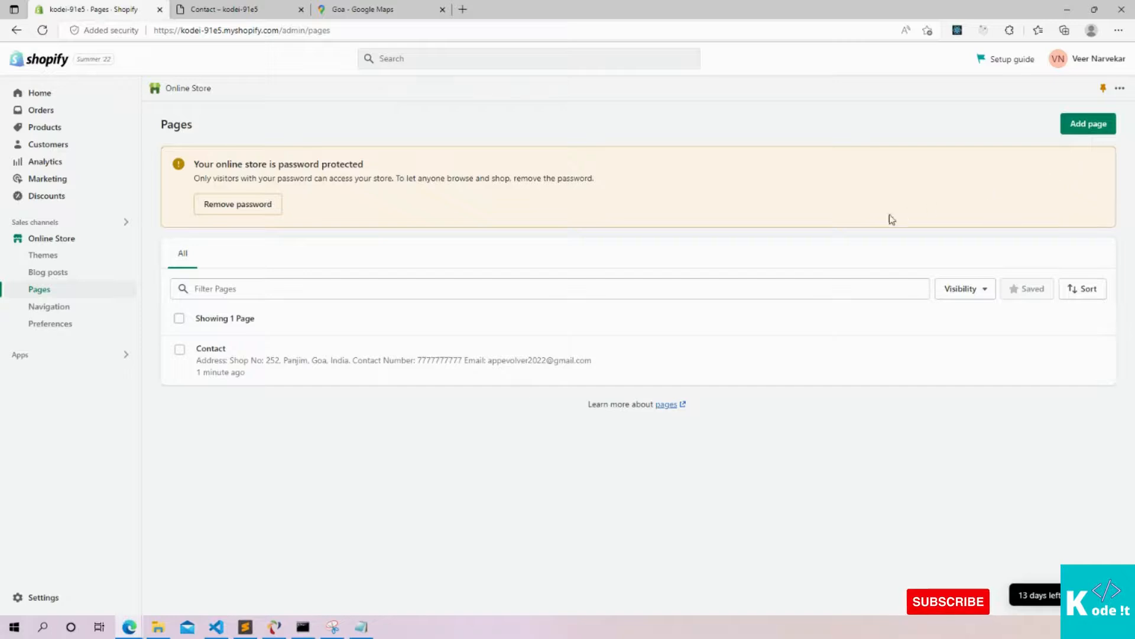
left_click(1079, 132)
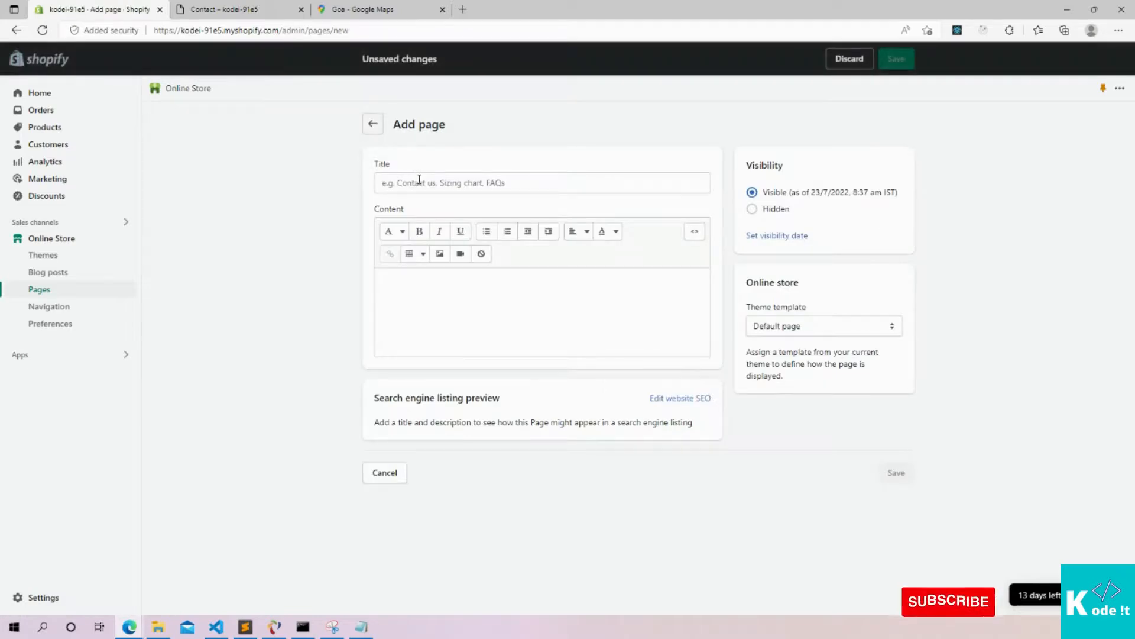
left_click(420, 179)
type("About Us")
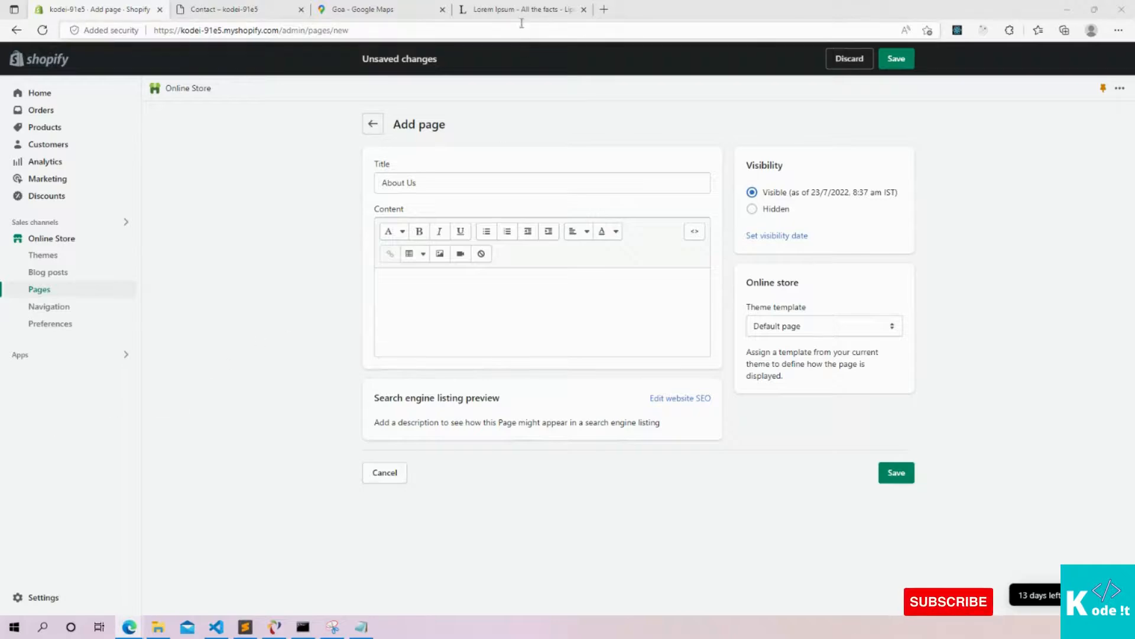
Copy the 'What is Lorem Ipsum?' section from lipsum.com into the page content
left_click(516, 10)
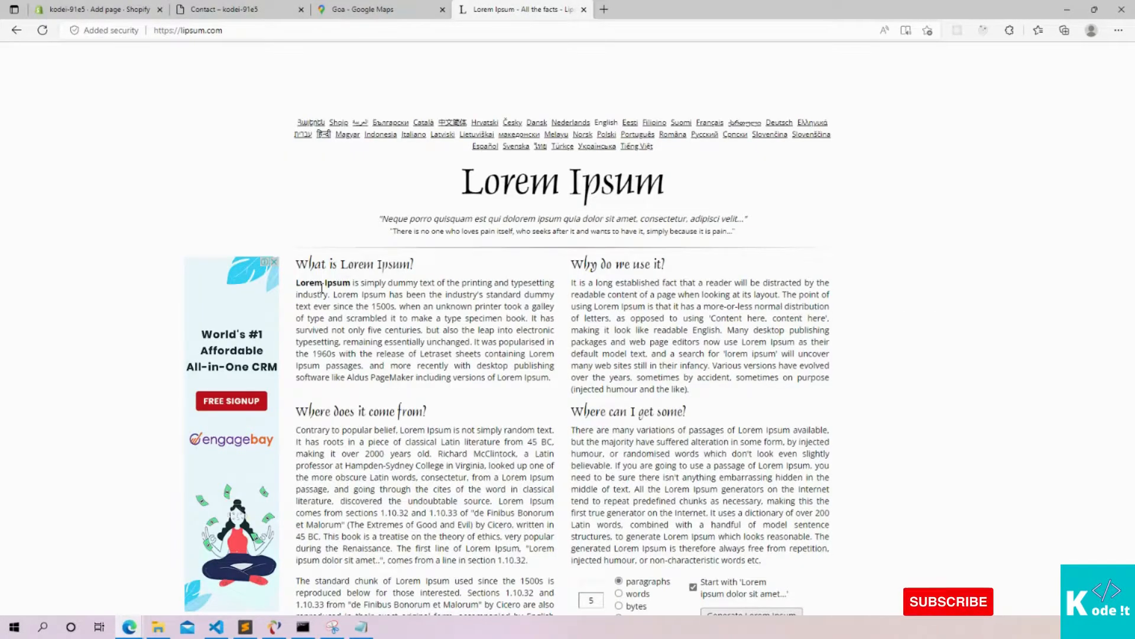
left_click_drag(298, 260, 553, 381)
right_click(432, 324)
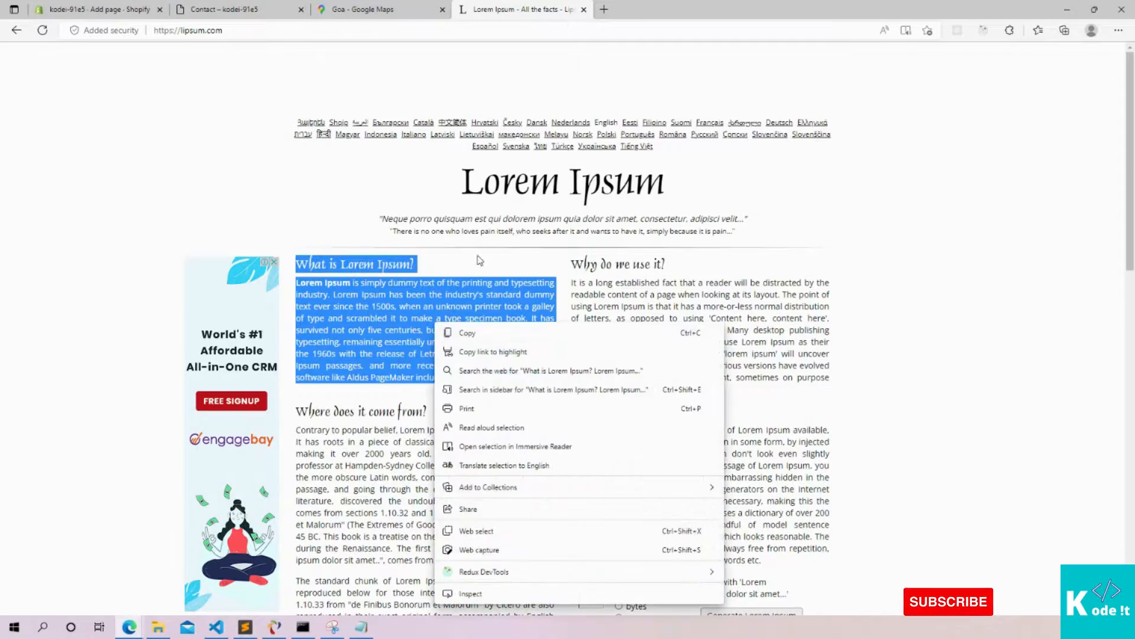
left_click(477, 331)
left_click(94, 10)
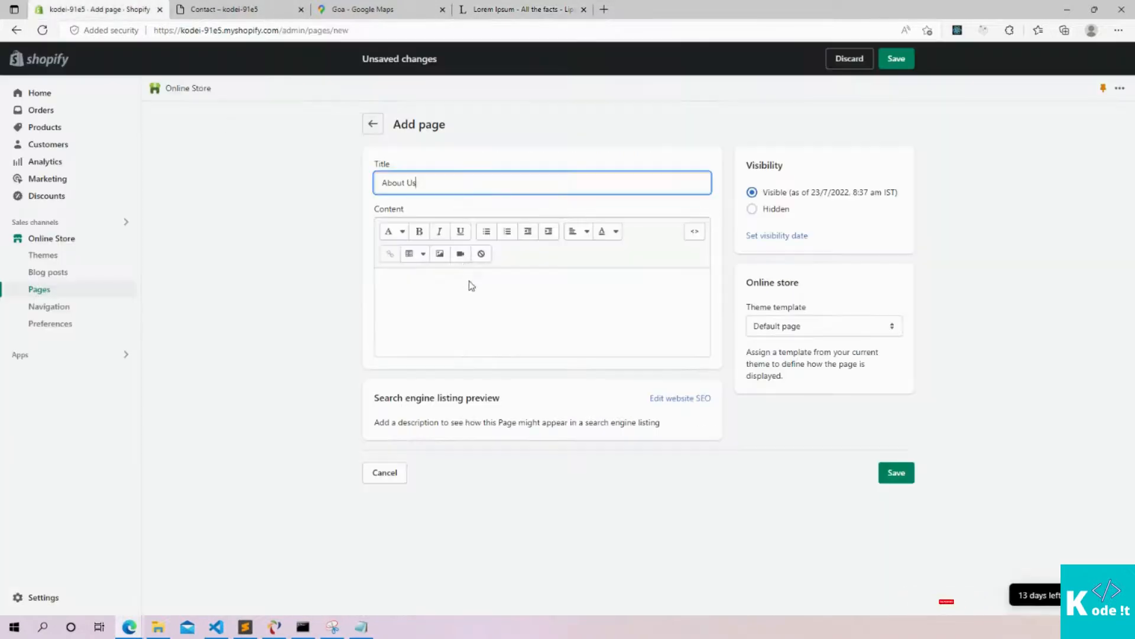
left_click(405, 282)
key("ctrl+v")
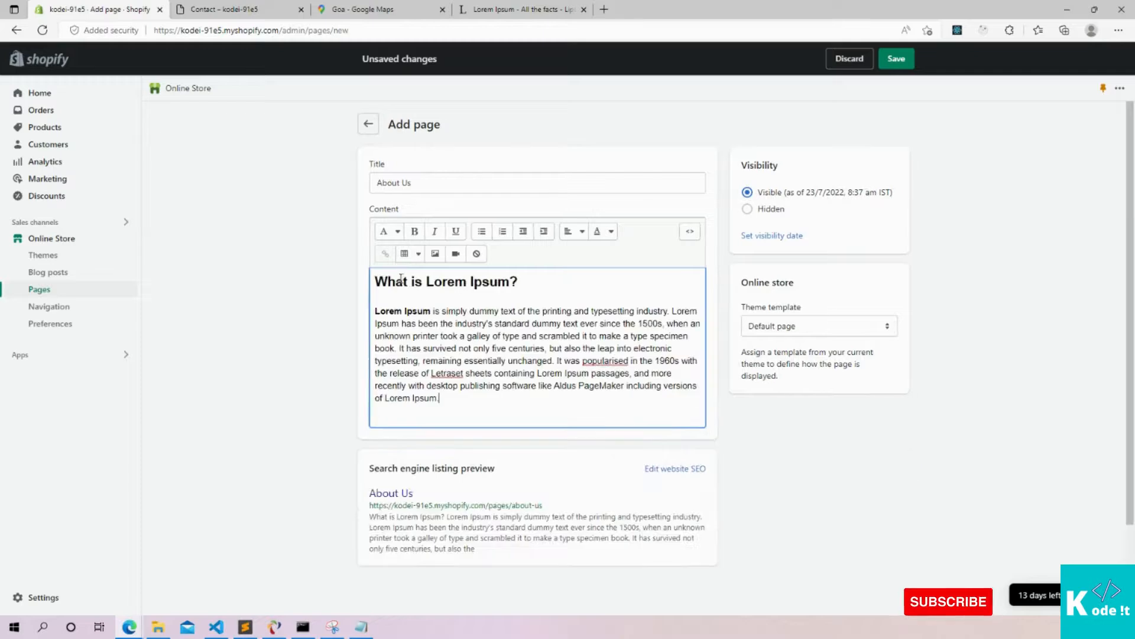
key("Return")
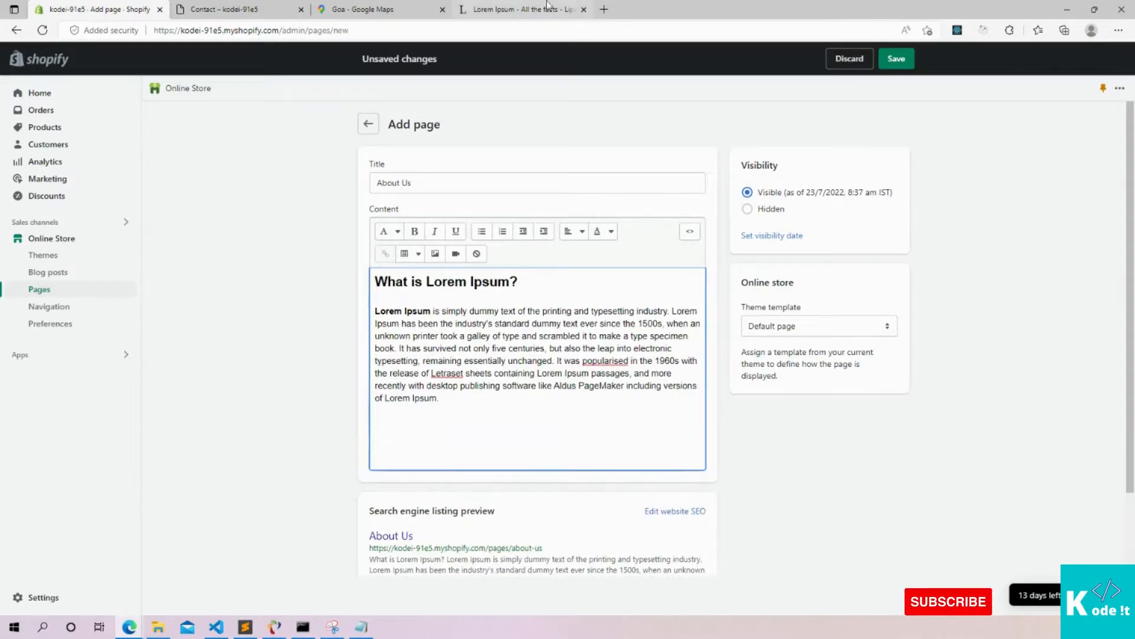
Copy the 'Why do we use it?' section and paste it below the first
left_click(517, 10)
left_click_drag(576, 260, 690, 386)
key("ctrl+c")
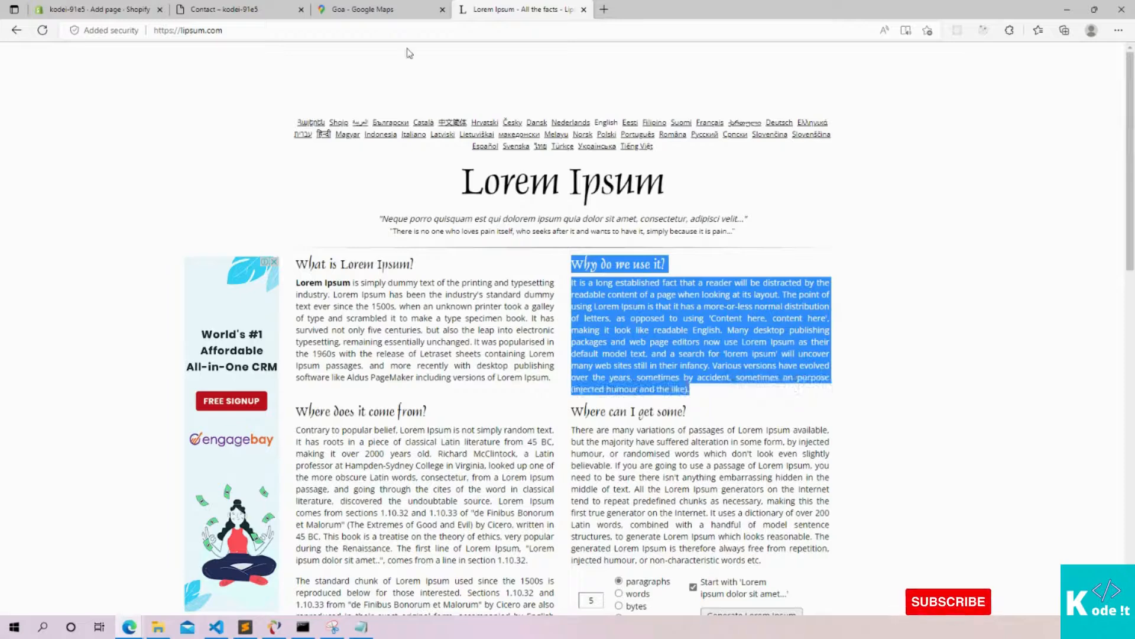
left_click(101, 9)
key("ctrl+v")
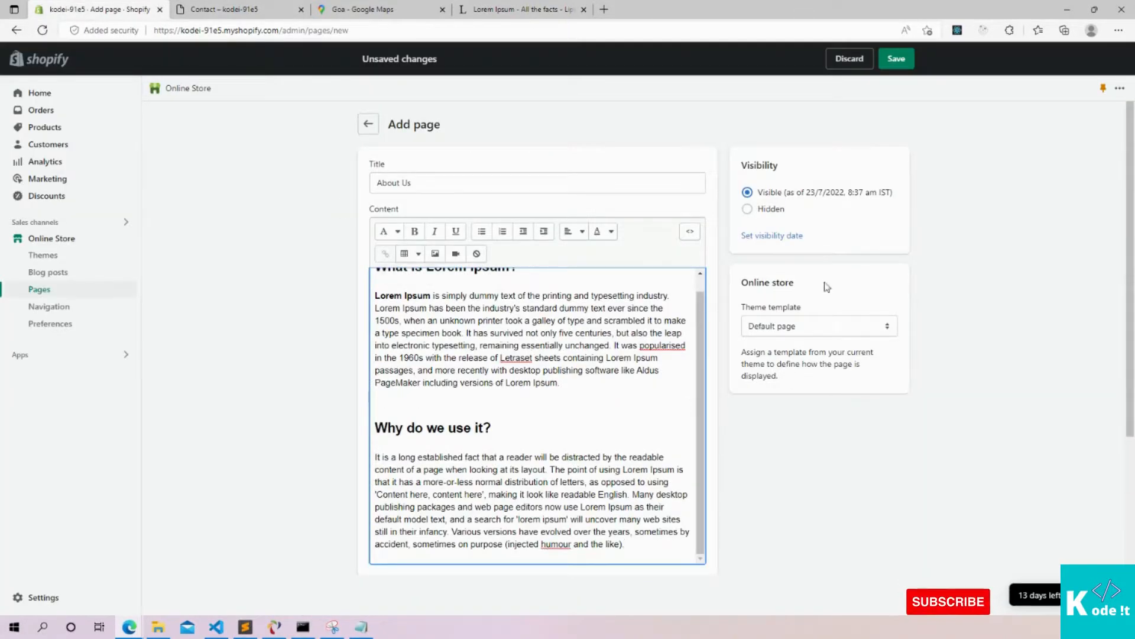
Save the new About Us page
left_click(897, 59)
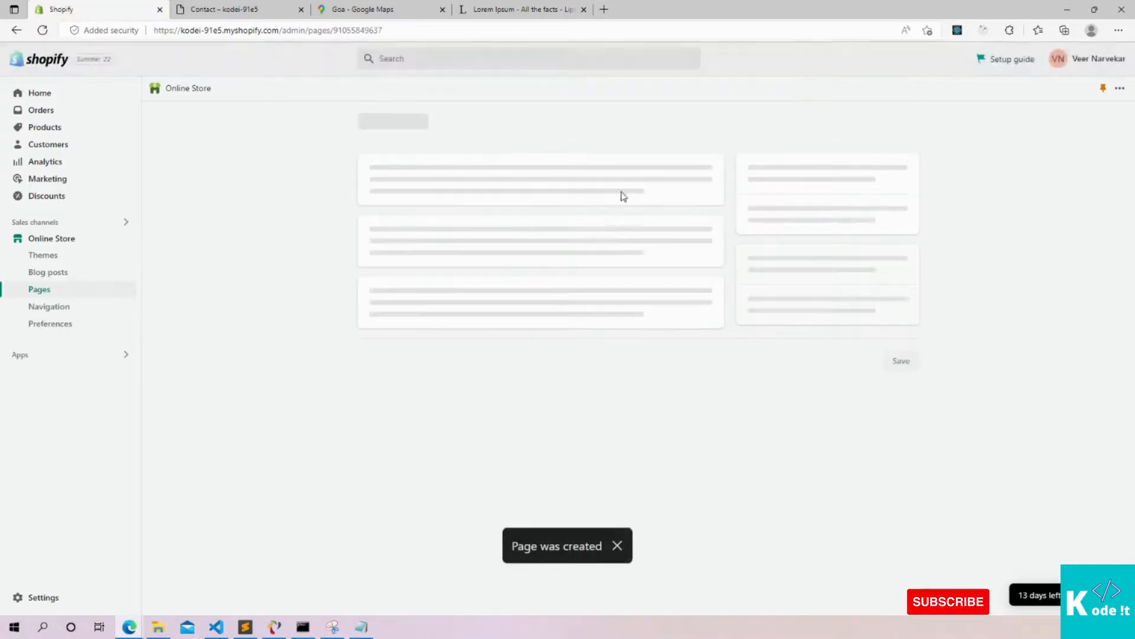
scroll(826, 268, "down", 4)
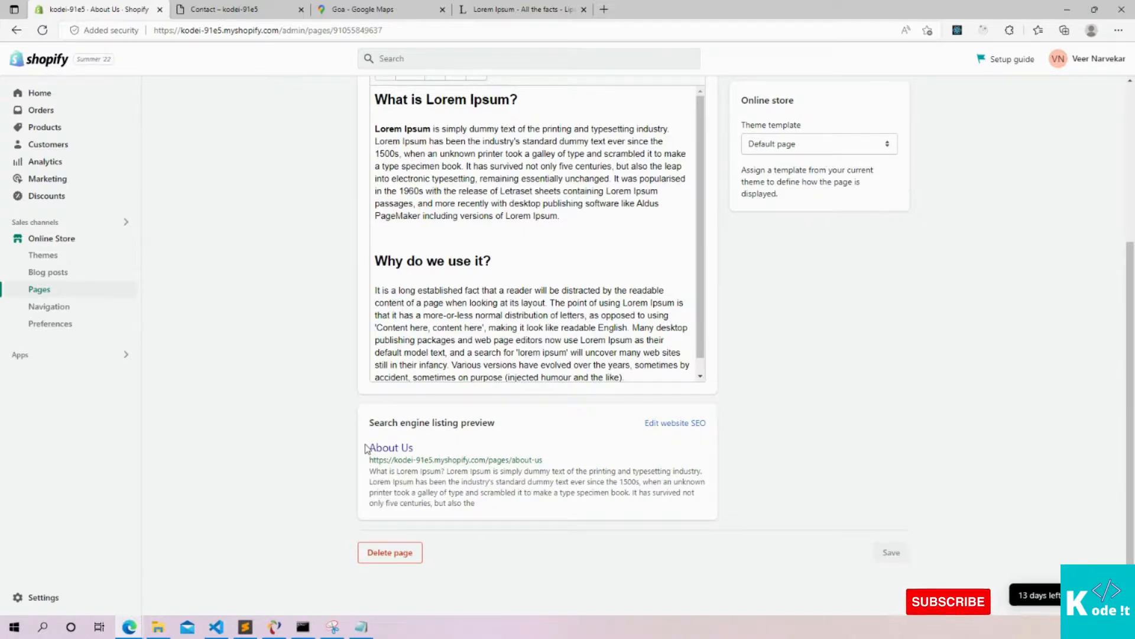
left_click_drag(365, 450, 550, 510)
left_click(764, 477)
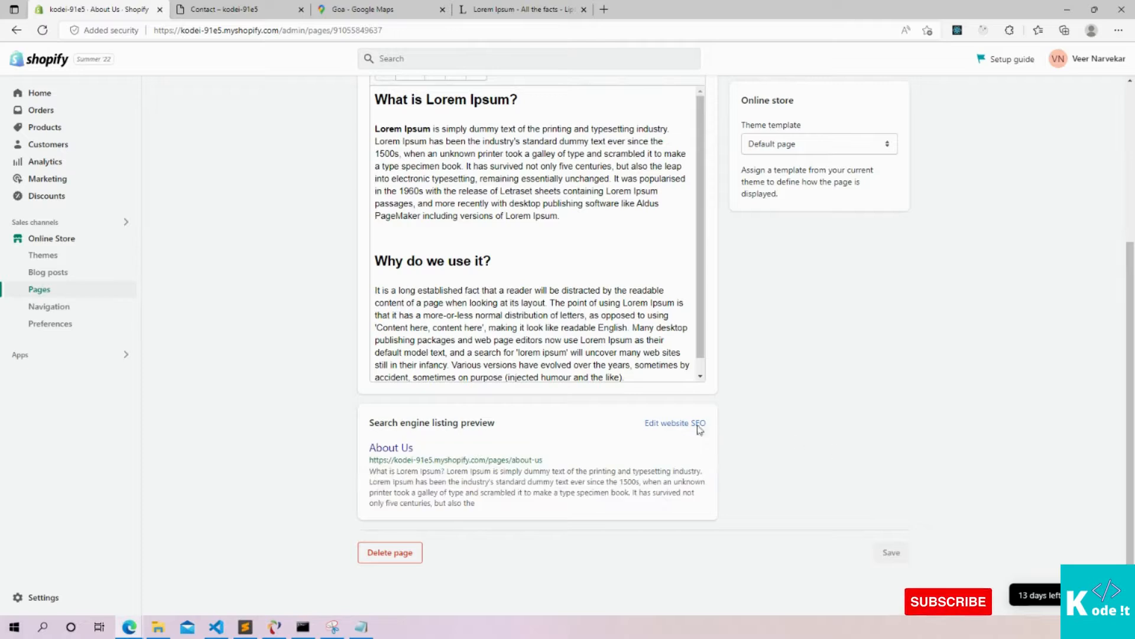
Reveal the search engine listing fields and focus the page title field
left_click(665, 423)
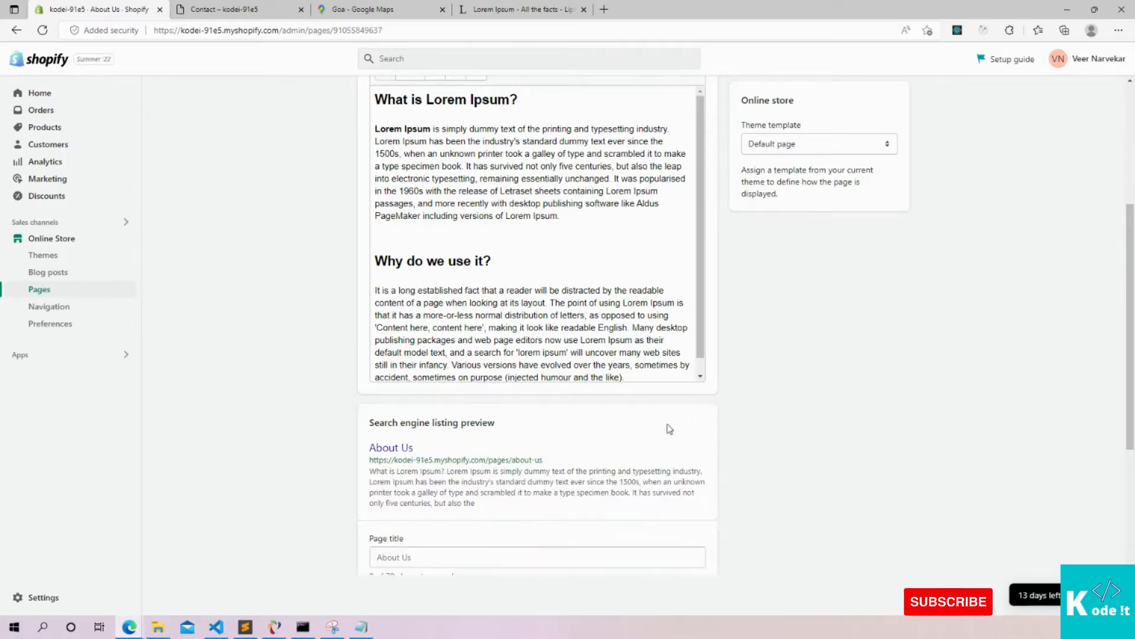
scroll(569, 426, "down", 4)
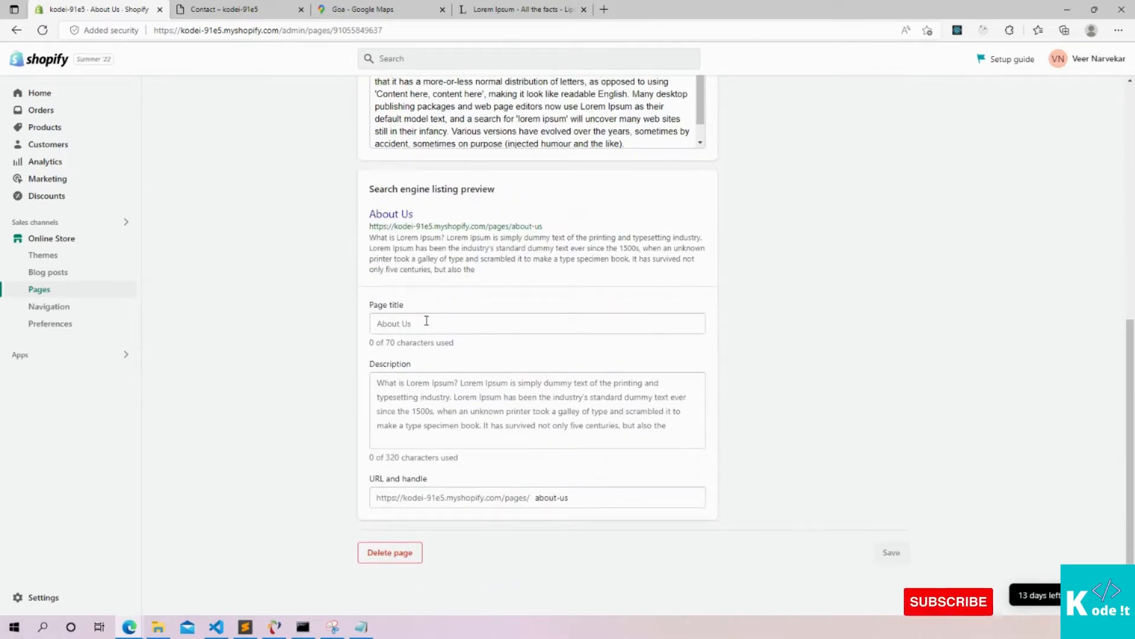
left_click(388, 322)
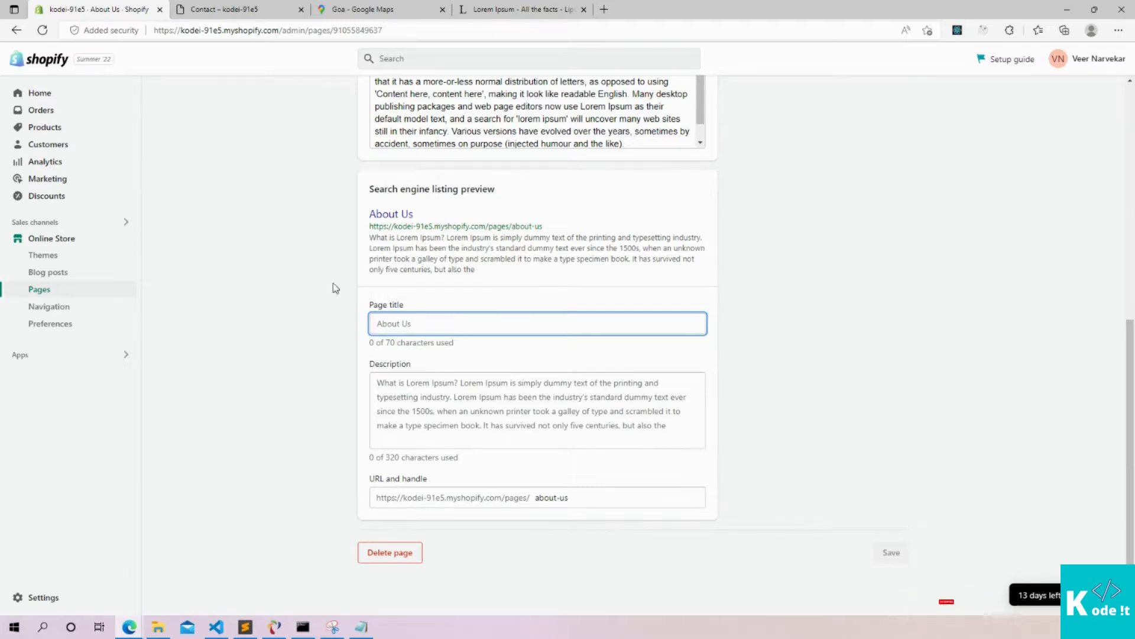
Glance at the live Contact page, then select the about-us URL handle
left_click(223, 9)
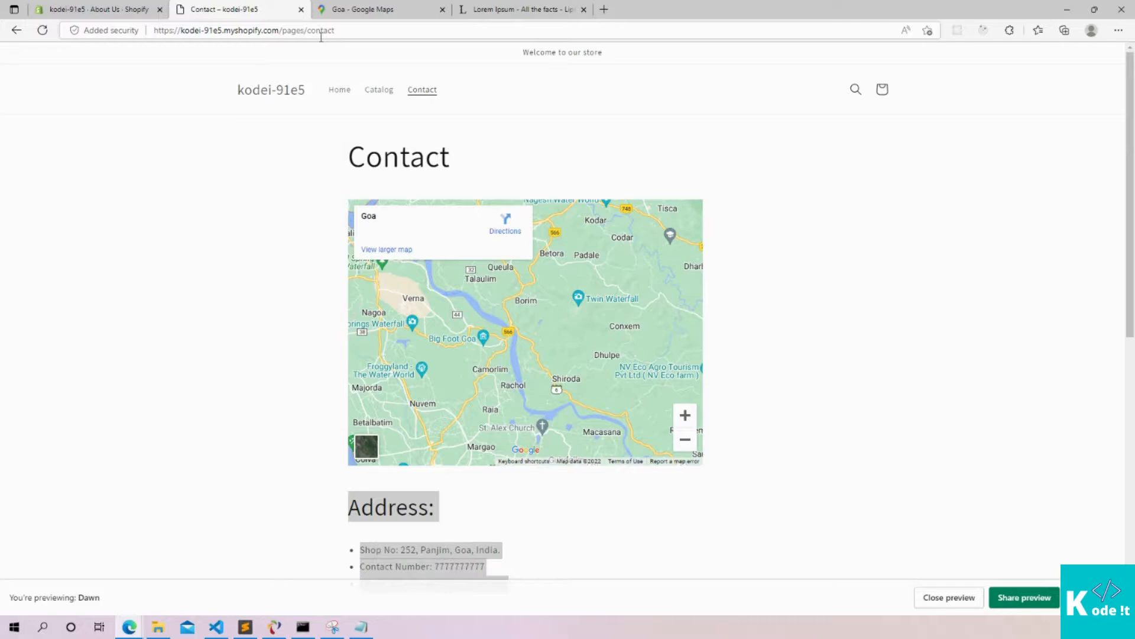
left_click(118, 9)
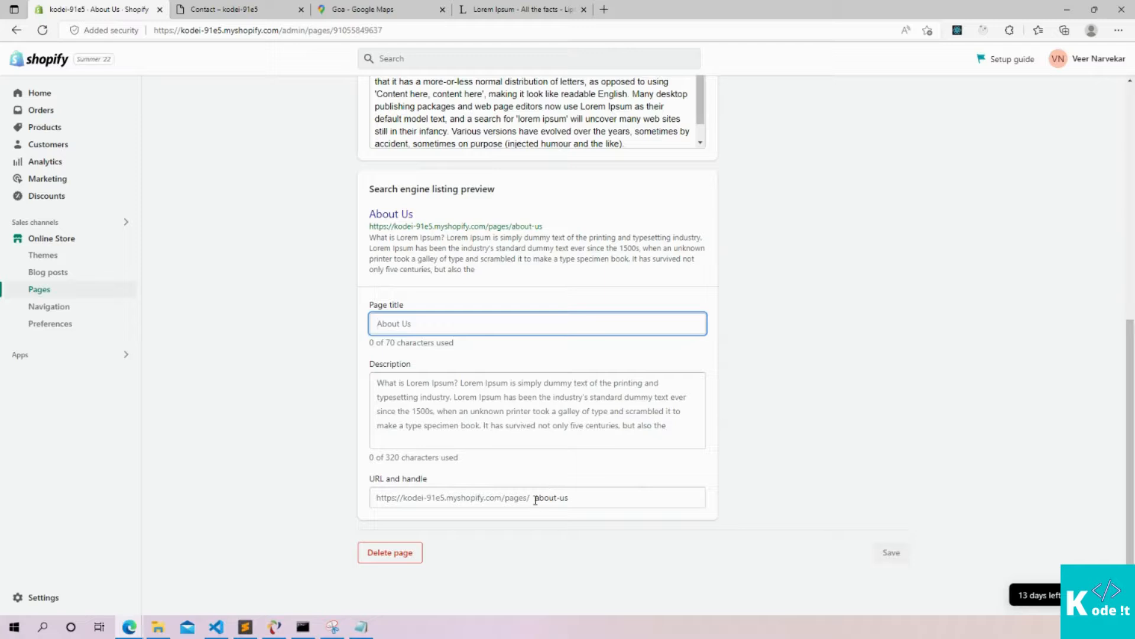
left_click_drag(535, 500, 571, 497)
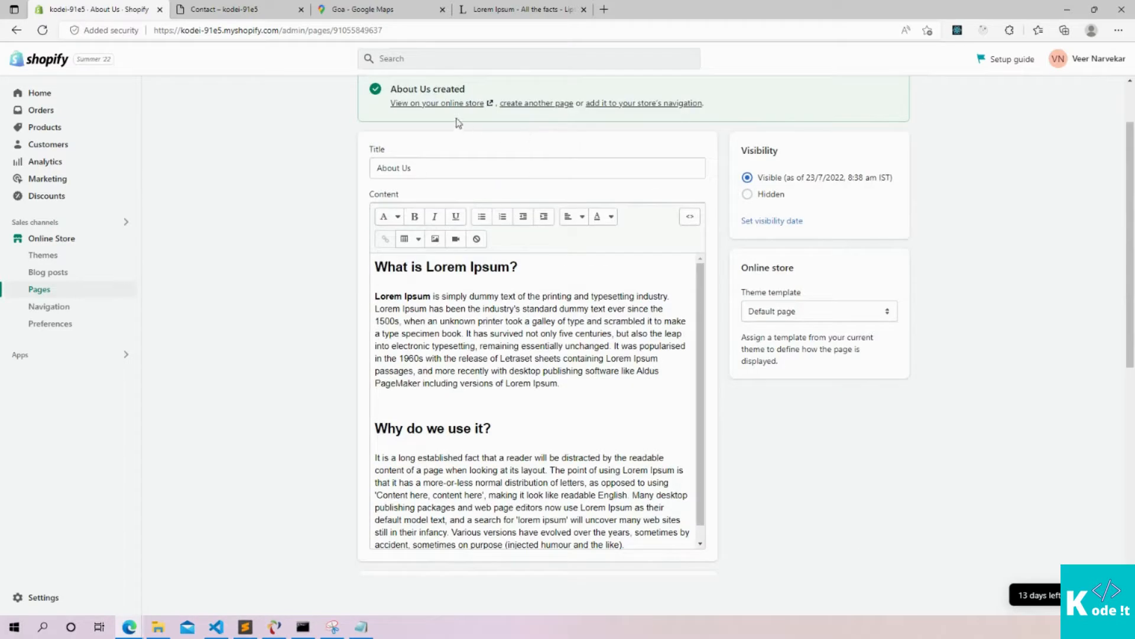
View the live About Us page on the storefront, then return to its editor
left_click(411, 104)
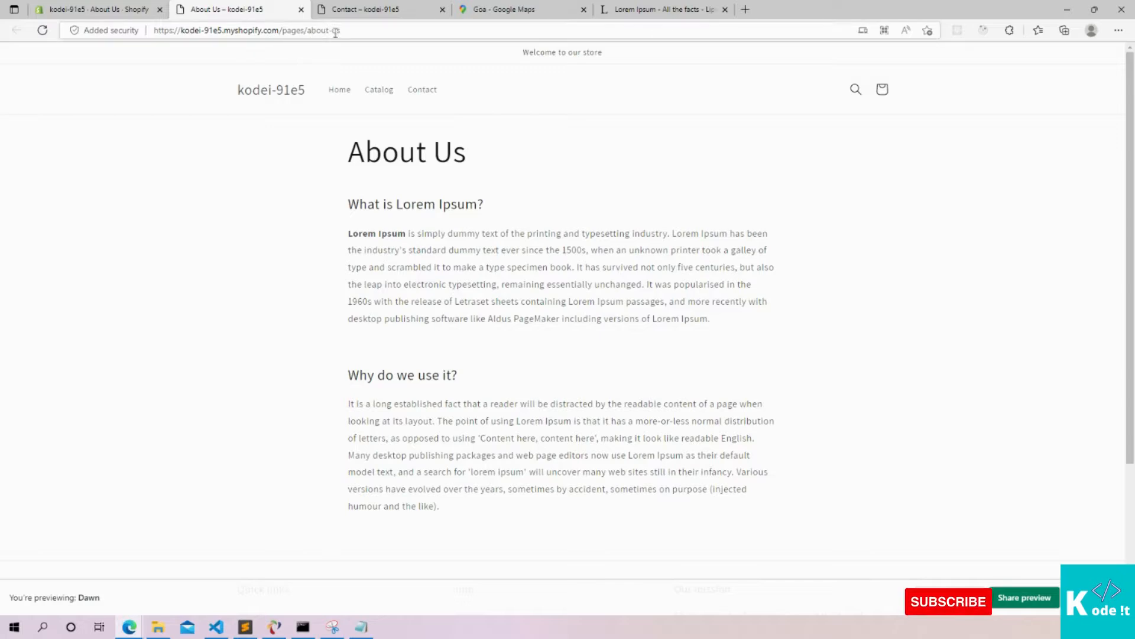
left_click(70, 5)
scroll(811, 411, "down", 7)
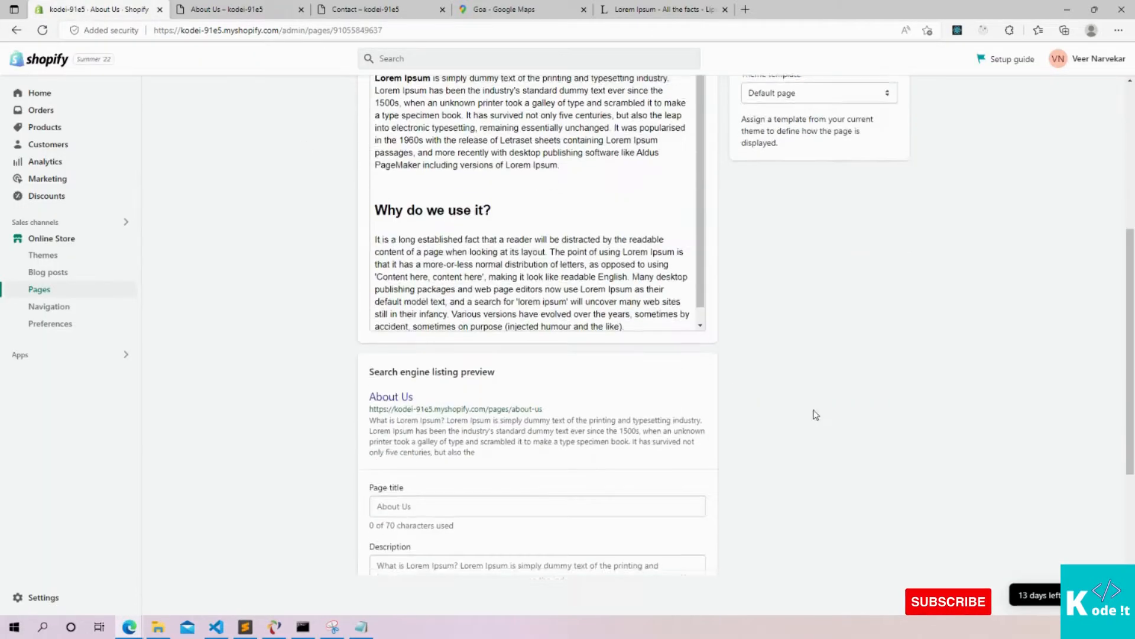
scroll(667, 401, "down", 1)
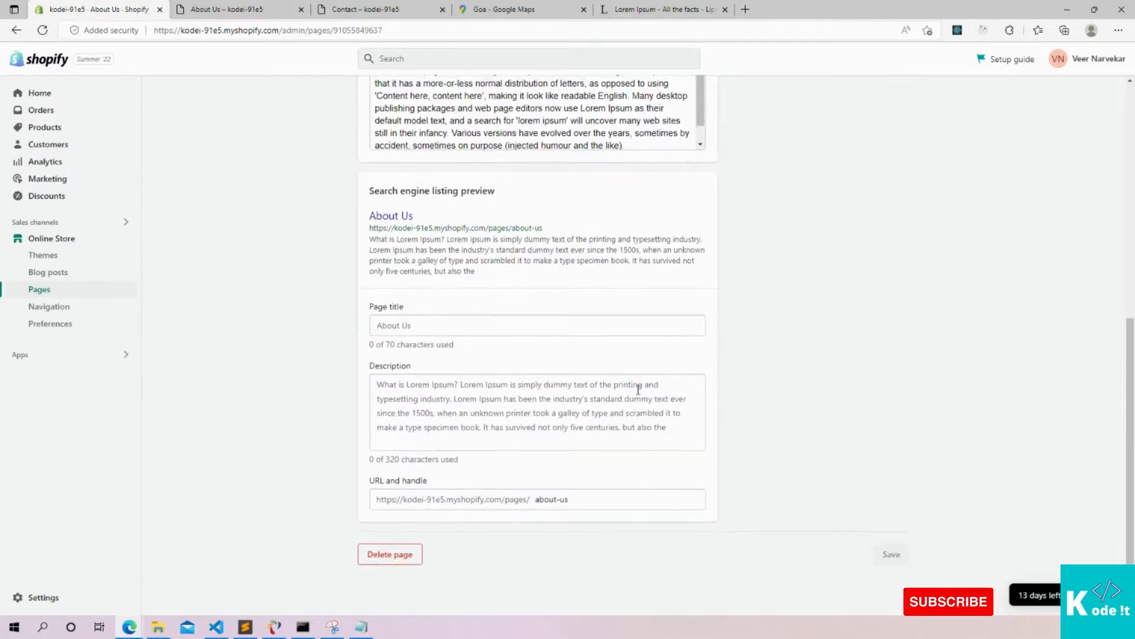
Shorten the URL handle from about-us to about and save, keeping the redirect
double_click(549, 497)
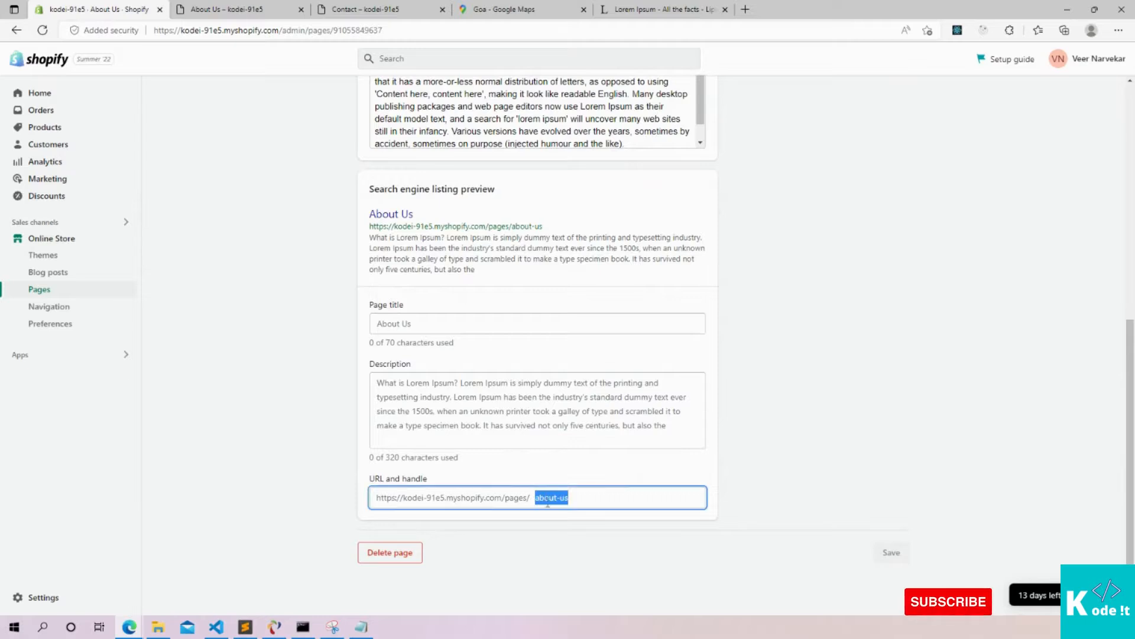
left_click(584, 493)
key("BackSpace")
key("BackSpace")
key("BackSpace")
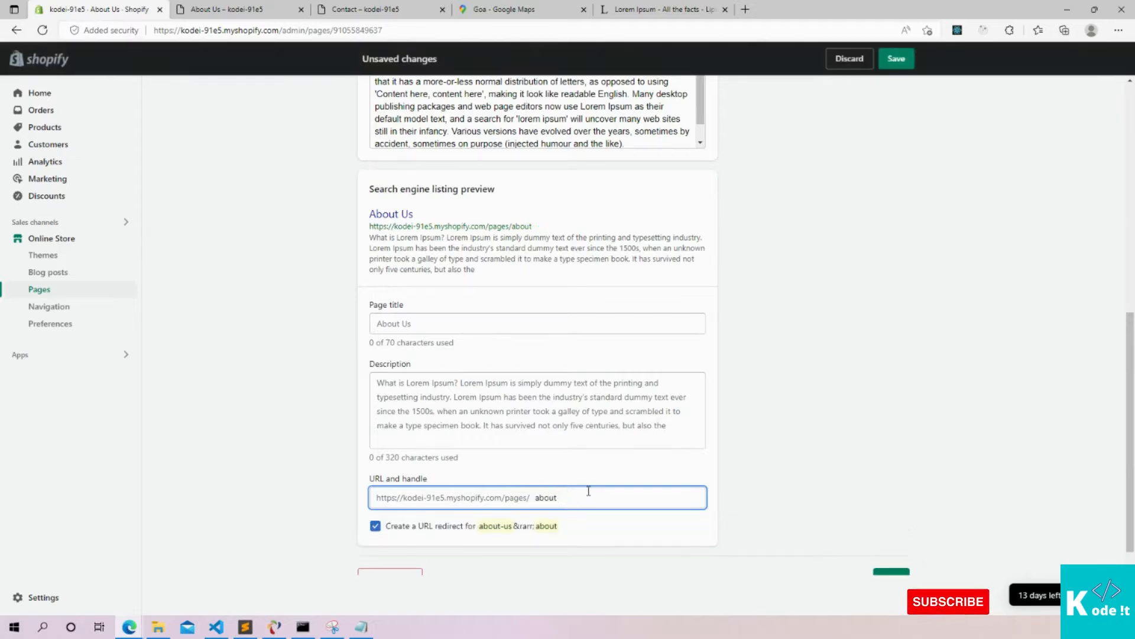
left_click(789, 383)
scroll(754, 370, "down", 1)
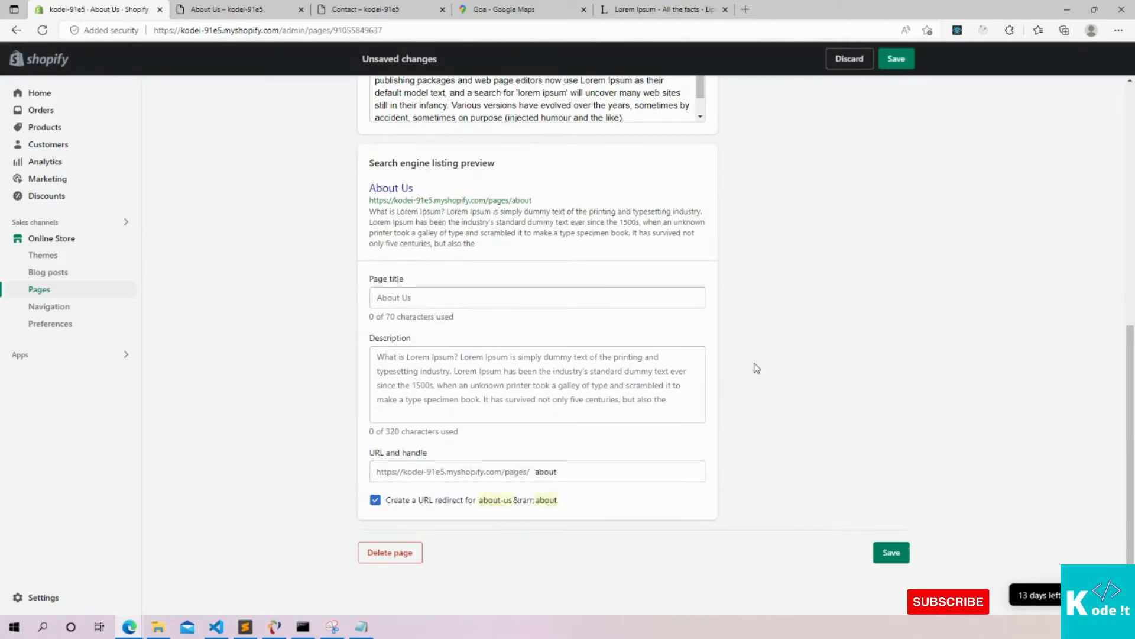
left_click(889, 559)
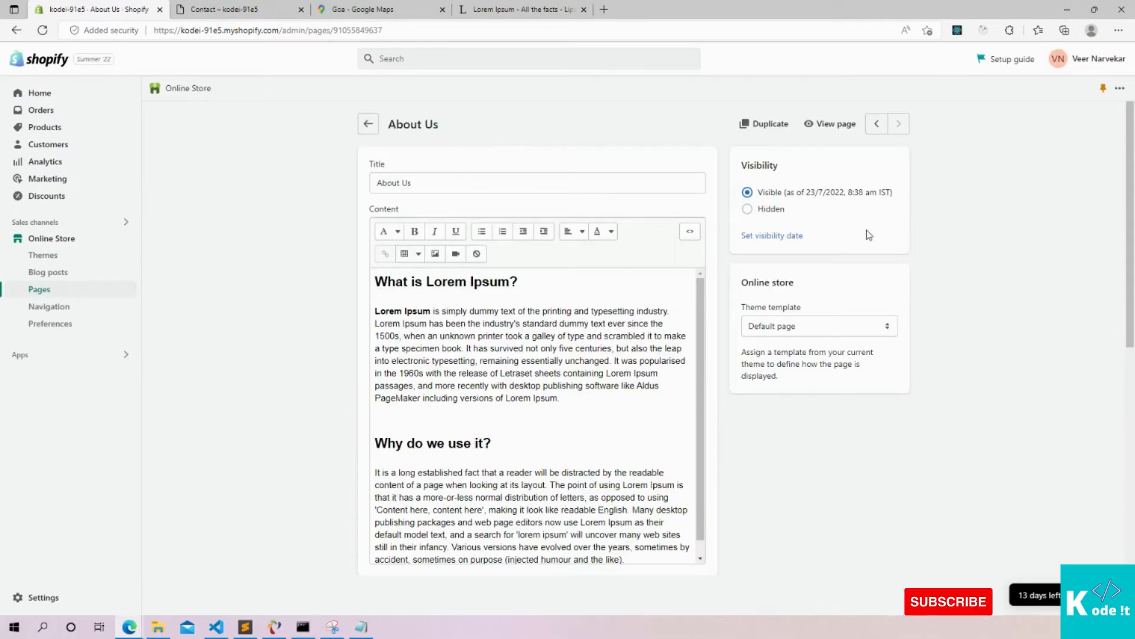
View the live About Us page at /pages/about and scroll through its sections
left_click(824, 131)
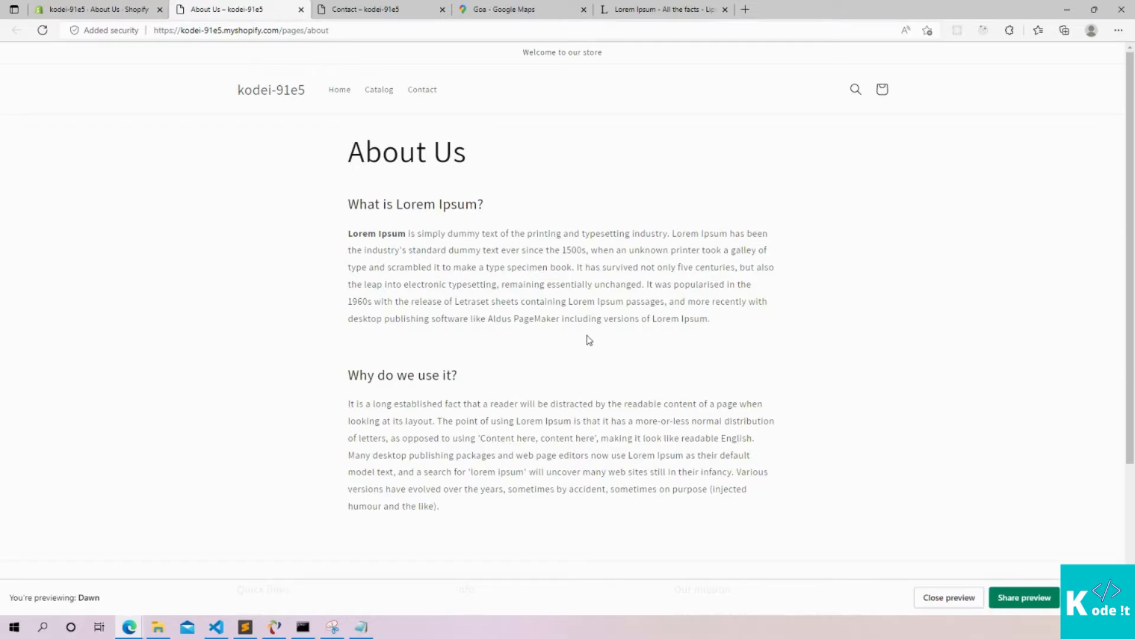
scroll(588, 337, "down", 3)
scroll(588, 334, "up", 3)
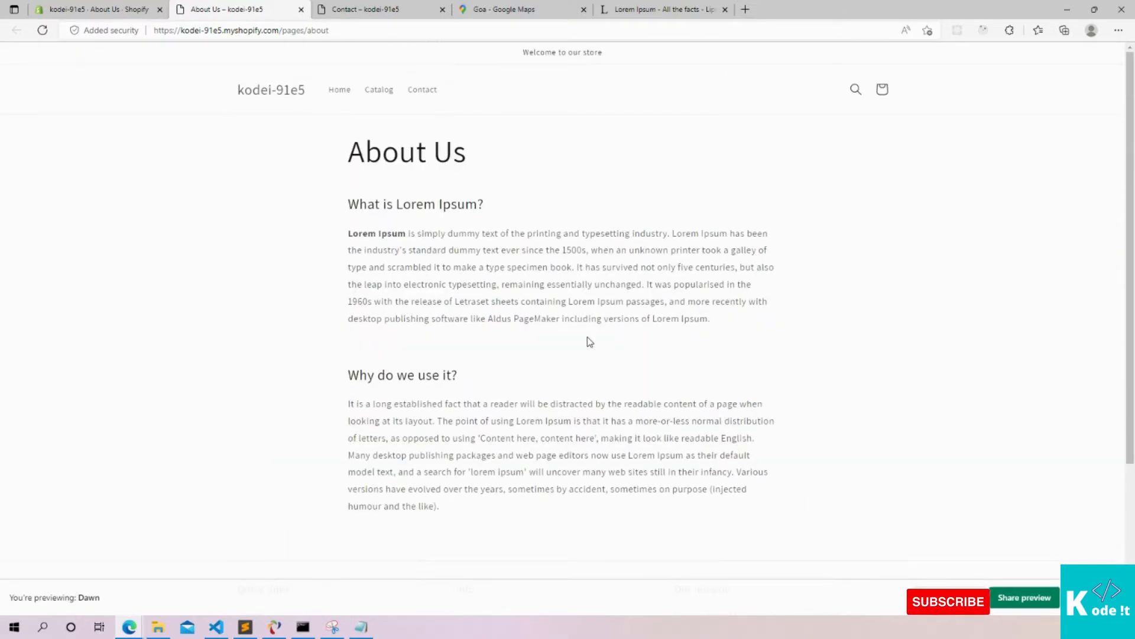